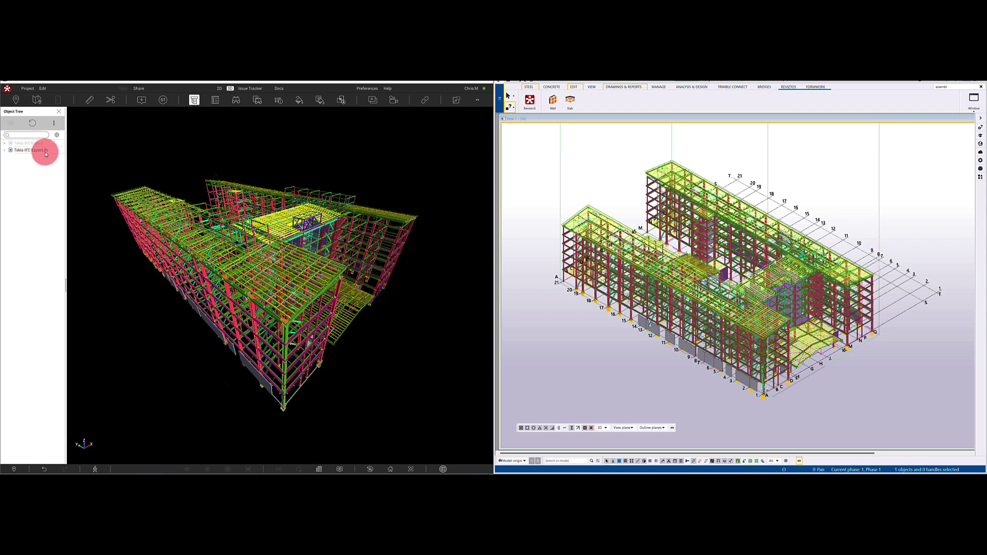
# Enlarge the Tekla Structures window to full screen and move the 3D view window to its middle.
pyautogui.click(601, 201)
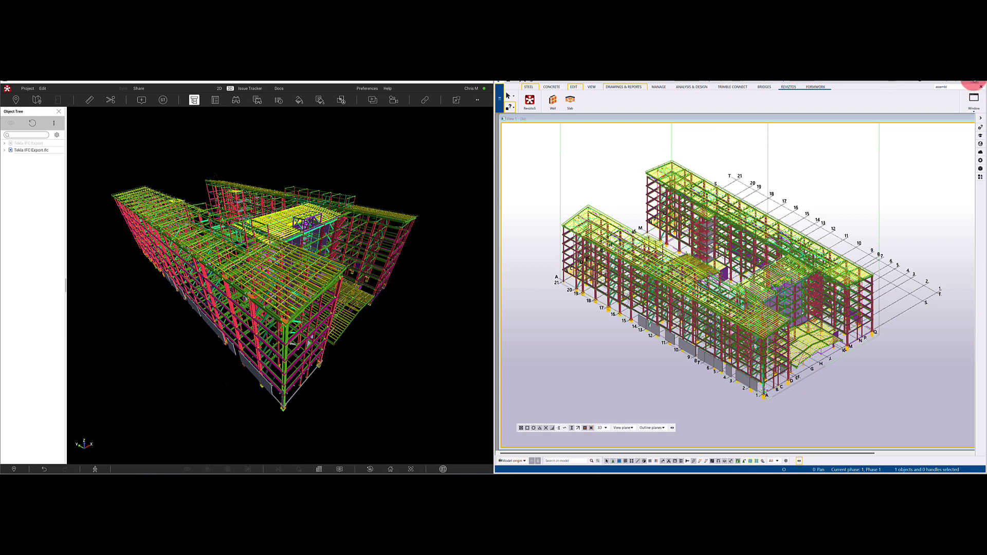
pyautogui.click(972, 82)
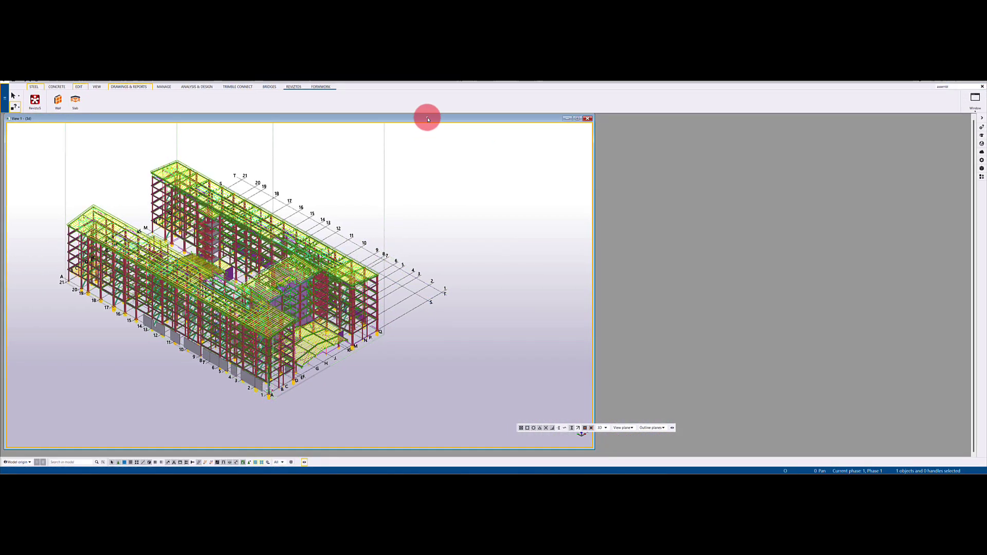
pyautogui.moveTo(427, 117); pyautogui.dragTo(617, 123)
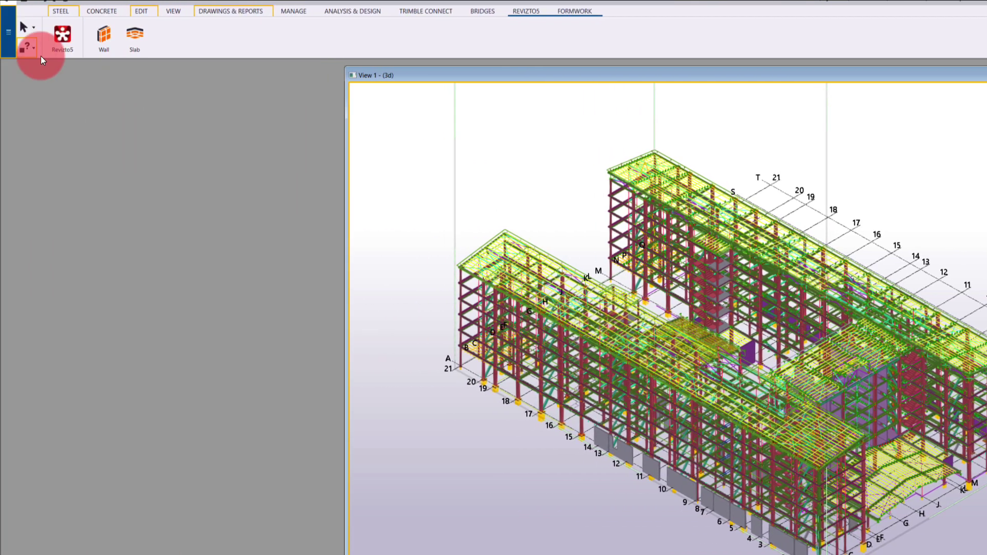
# Start the Revizto export of the Tekla model and append it to the project as a new model.
pyautogui.click(524, 15)
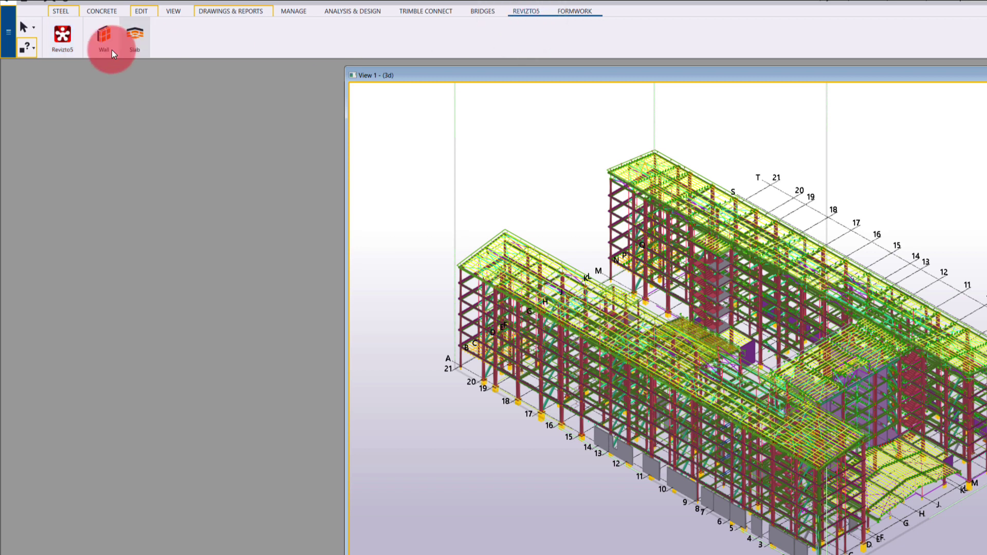
pyautogui.click(60, 33)
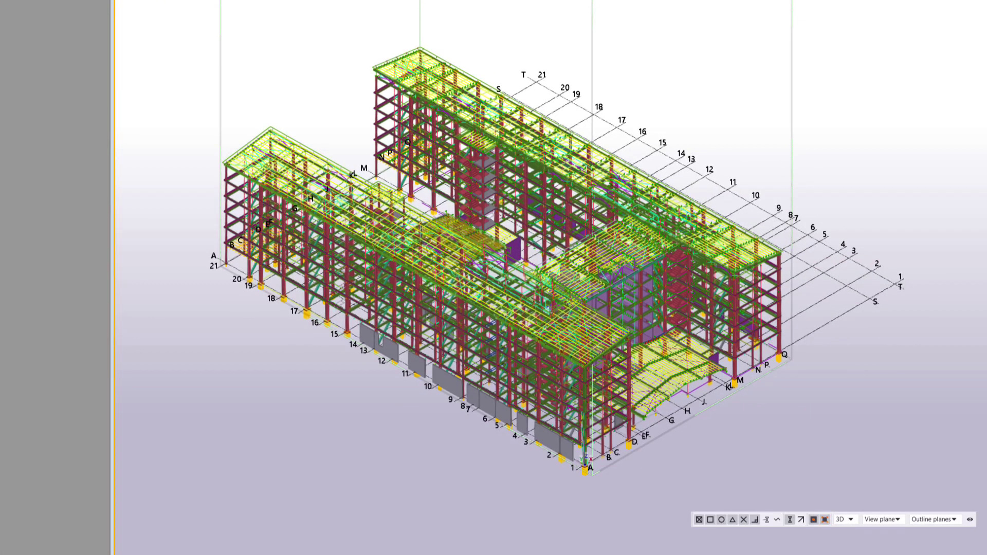
pyautogui.moveTo(725, 166); pyautogui.dragTo(768, 123)
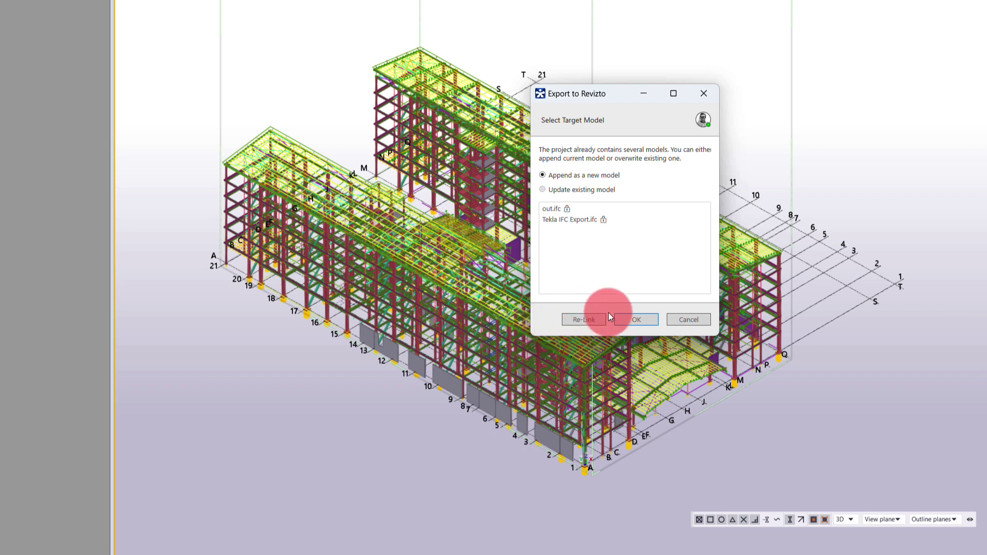
pyautogui.click(644, 322)
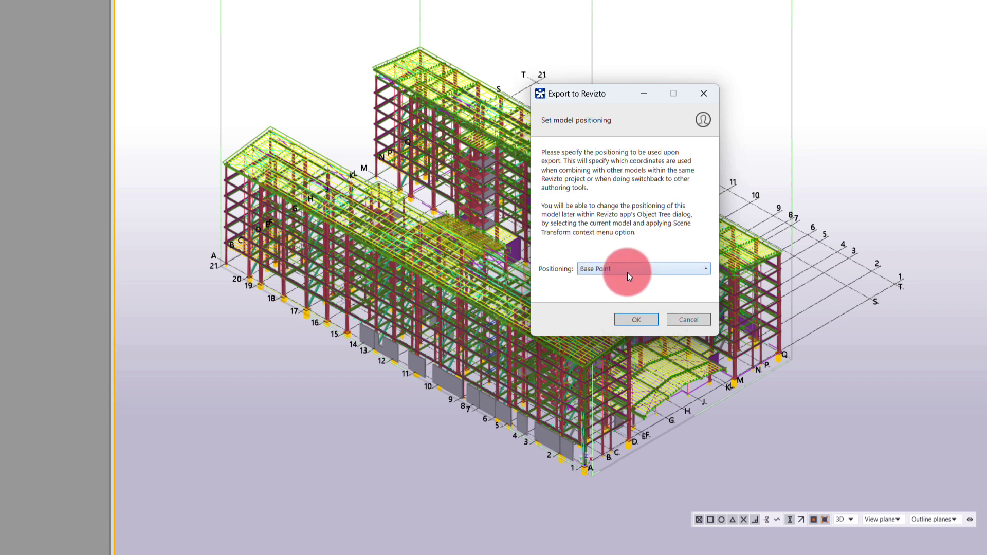
# Set the export's model positioning to Base Point and accept it.
pyautogui.click(628, 275)
pyautogui.click(633, 280)
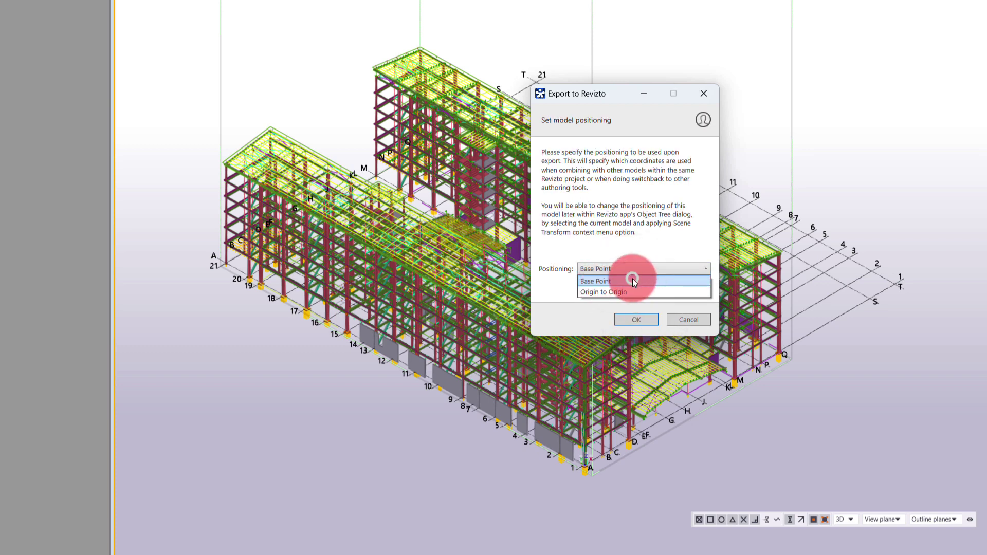
pyautogui.click(641, 320)
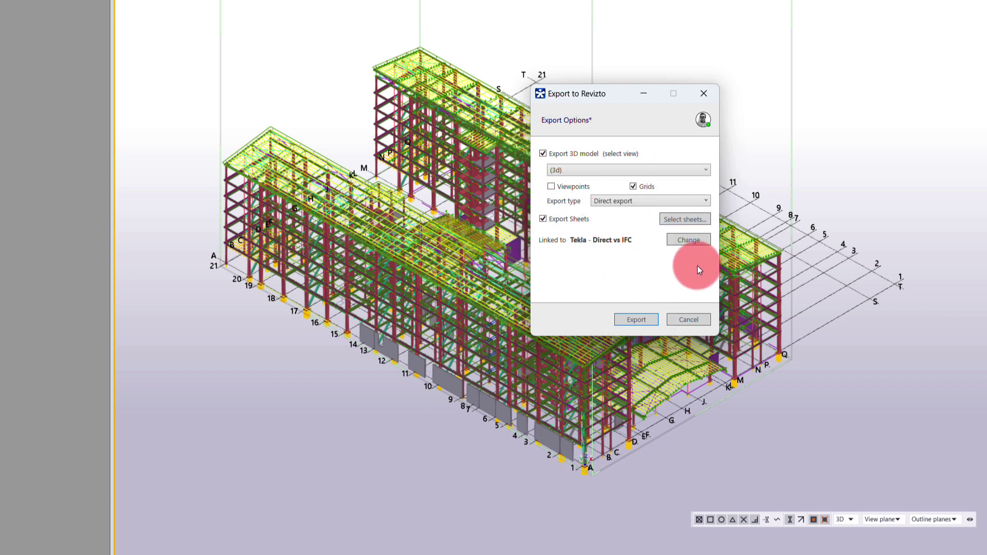
# Choose the (3d) view for the 3D model export and set the export type to Direct export.
pyautogui.click(566, 170)
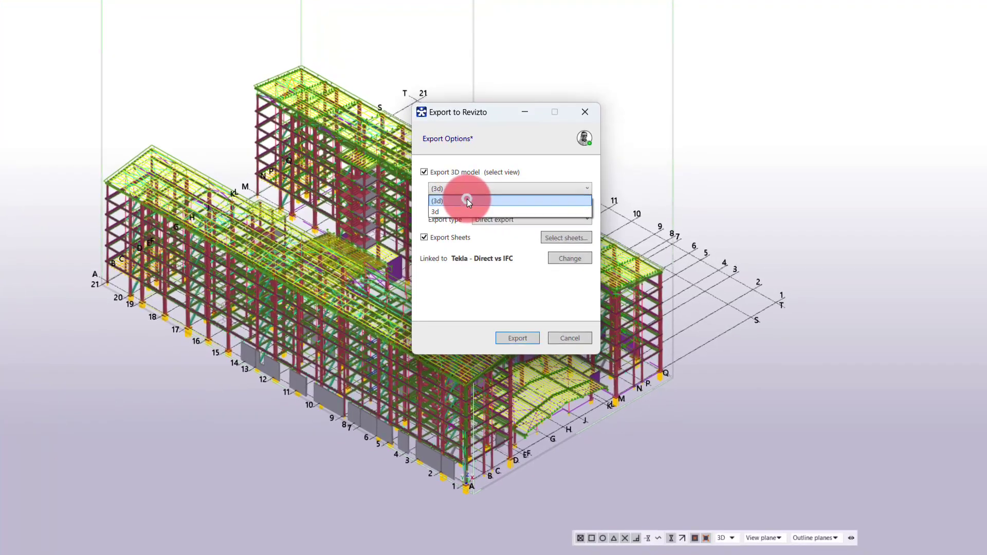
pyautogui.click(732, 284)
pyautogui.click(504, 219)
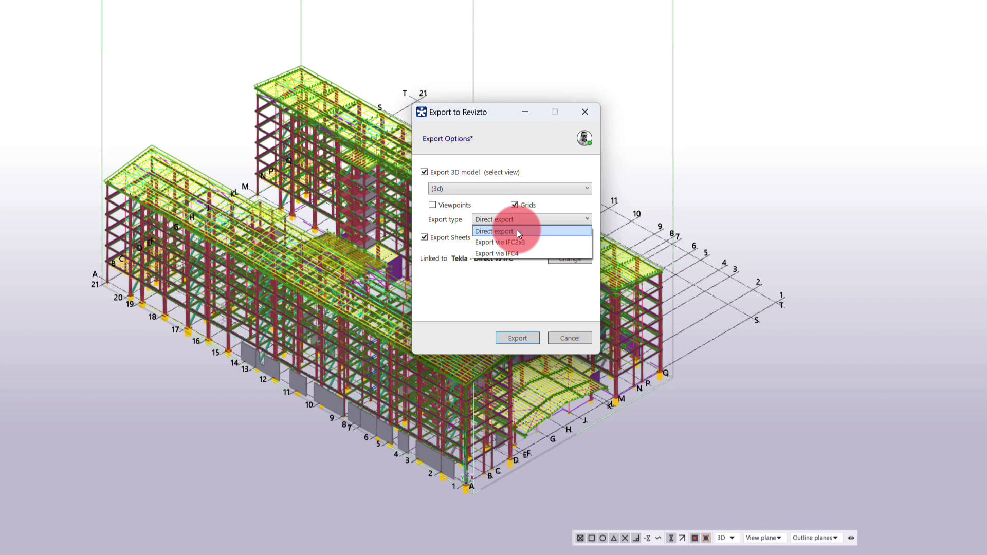
pyautogui.click(517, 231)
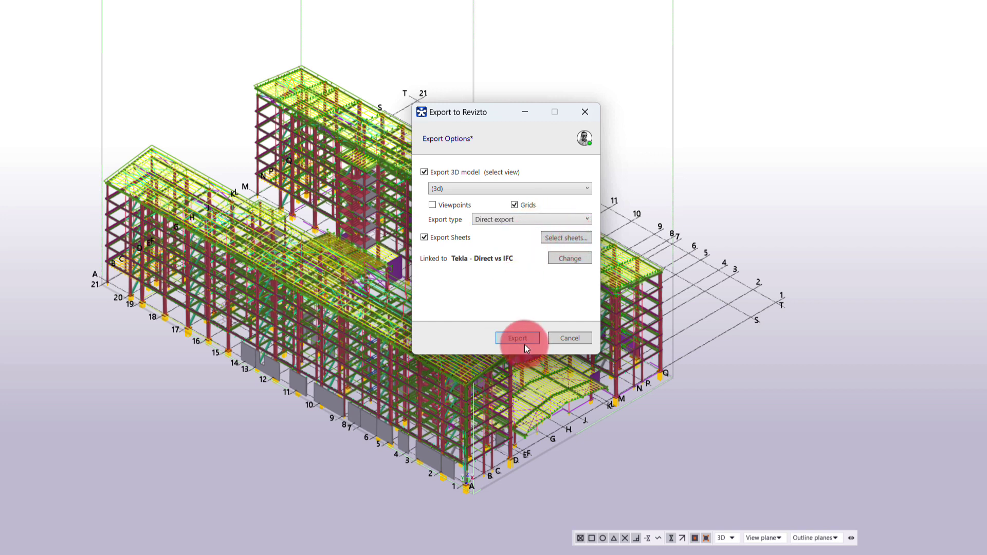
# Move the export dialog aside, select the whole building structure, and export only the selection to Revizto.
pyautogui.moveTo(482, 116); pyautogui.dragTo(857, 101)
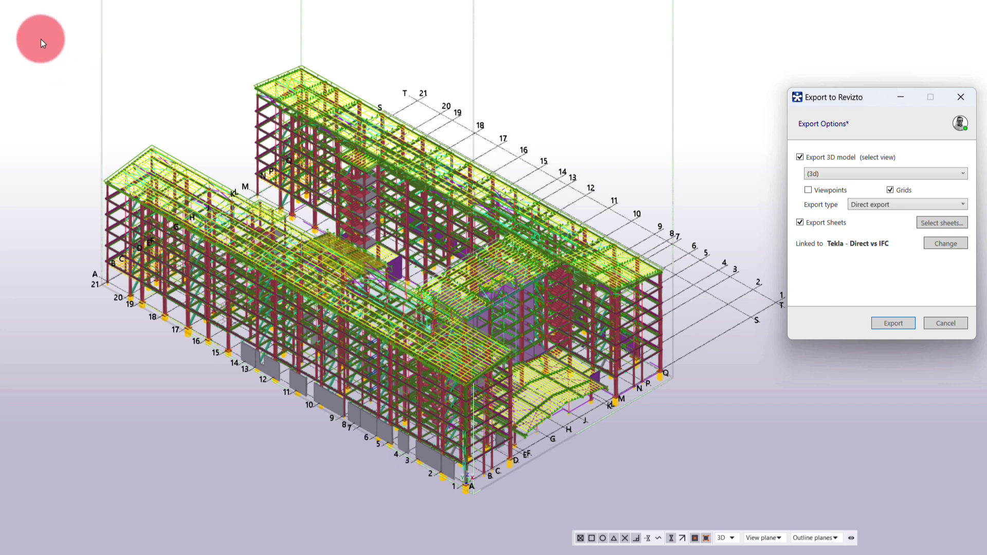
pyautogui.moveTo(41, 39); pyautogui.dragTo(748, 512)
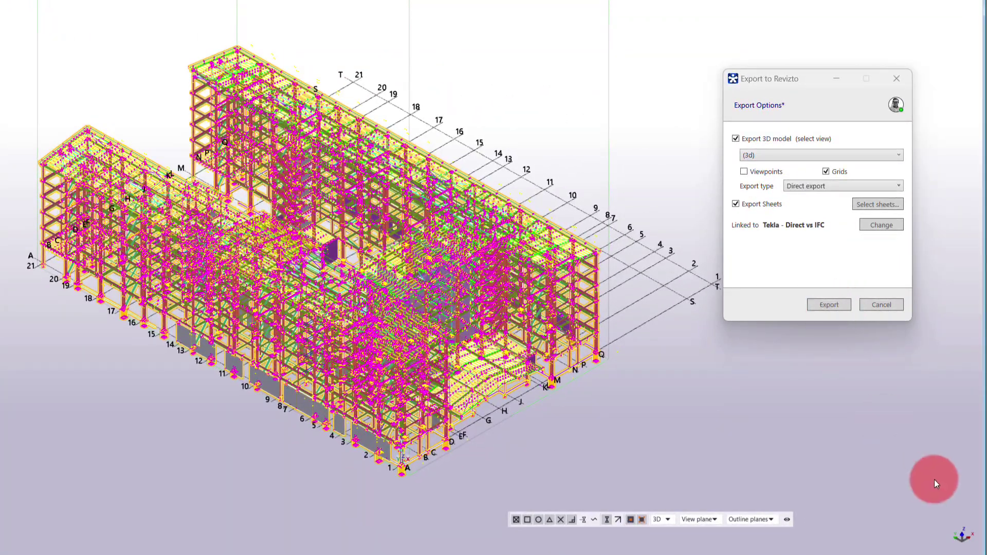
pyautogui.click(829, 304)
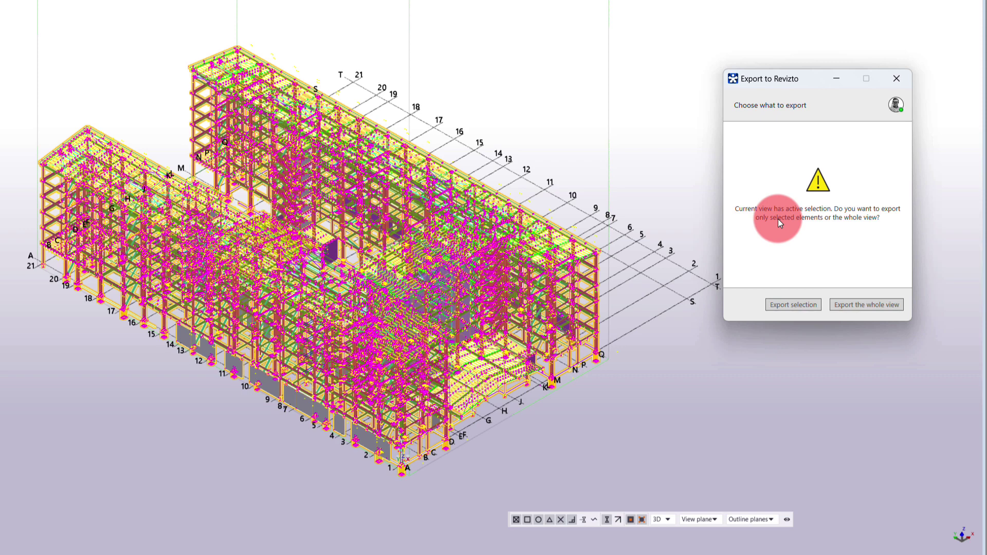
pyautogui.click(800, 305)
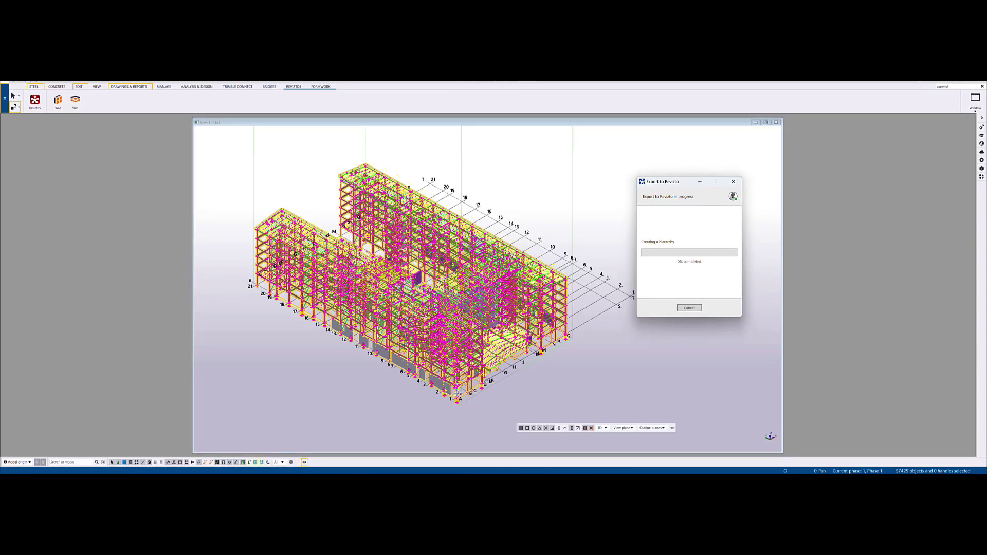
# Switch to Revizto and highlight the Tekla Direct Export model in the object tree, then clear the selection.
pyautogui.click(968, 82)
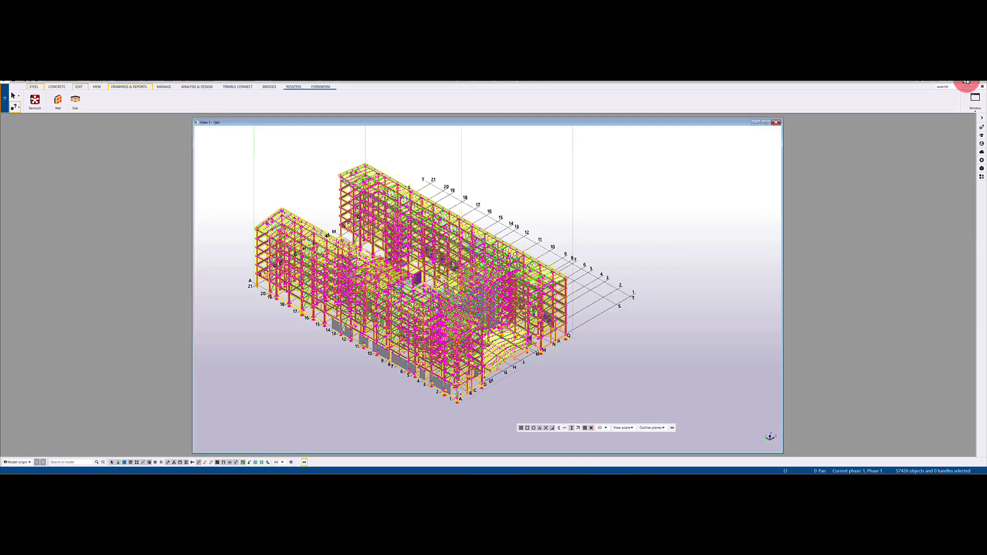
pyautogui.click(267, 333)
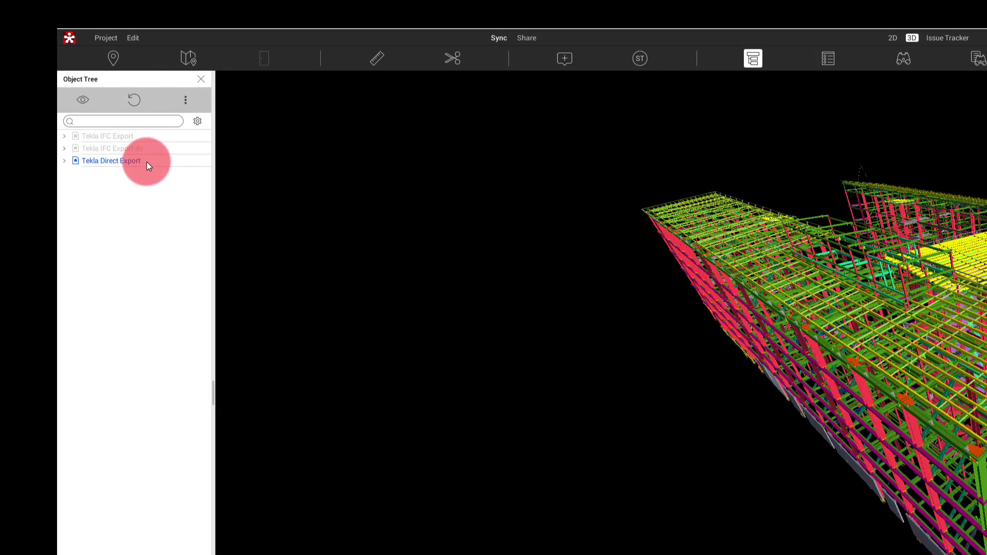
pyautogui.click(147, 162)
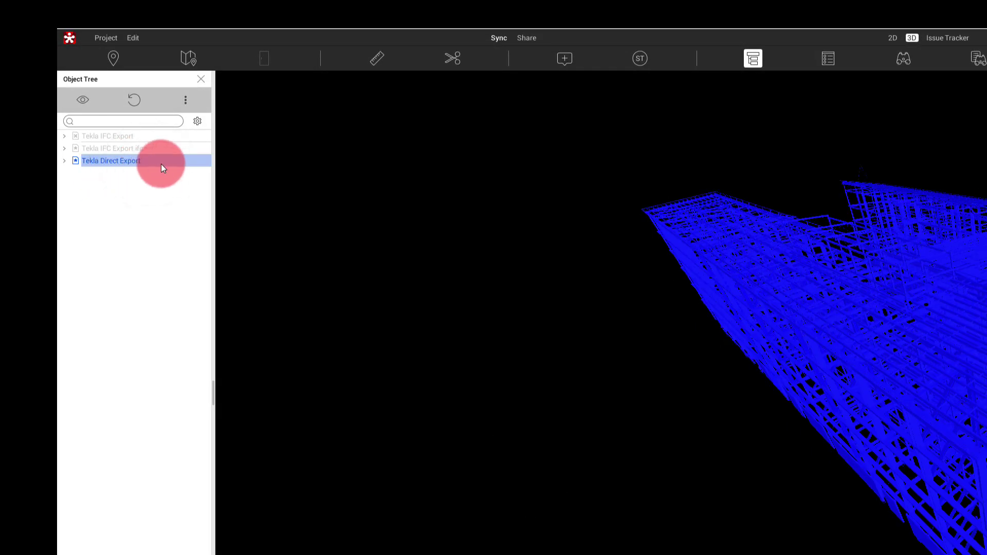
pyautogui.click(634, 415)
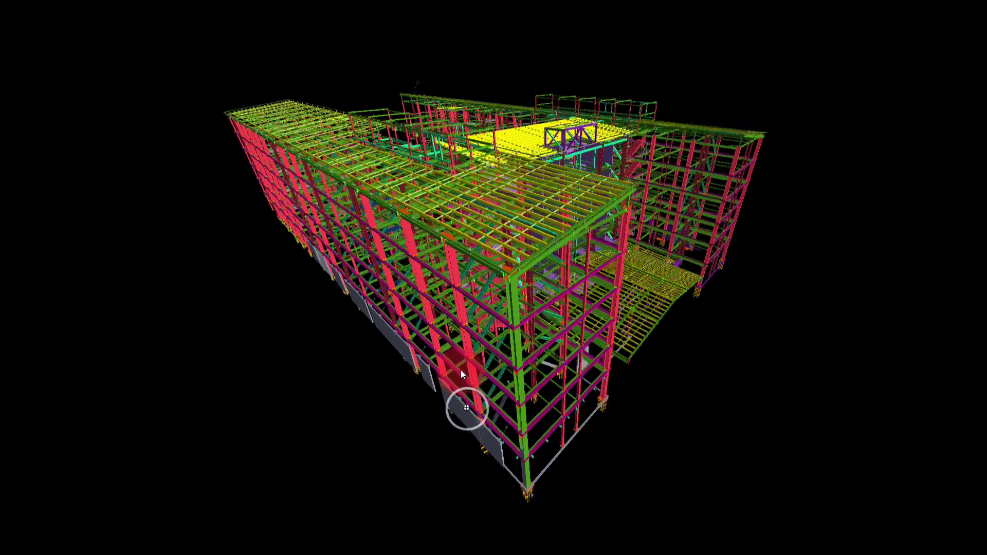
# Select the FRAME assembly near the building's front corner and examine its columns and bracing up close.
pyautogui.moveTo(461, 370); pyautogui.dragTo(477, 384)
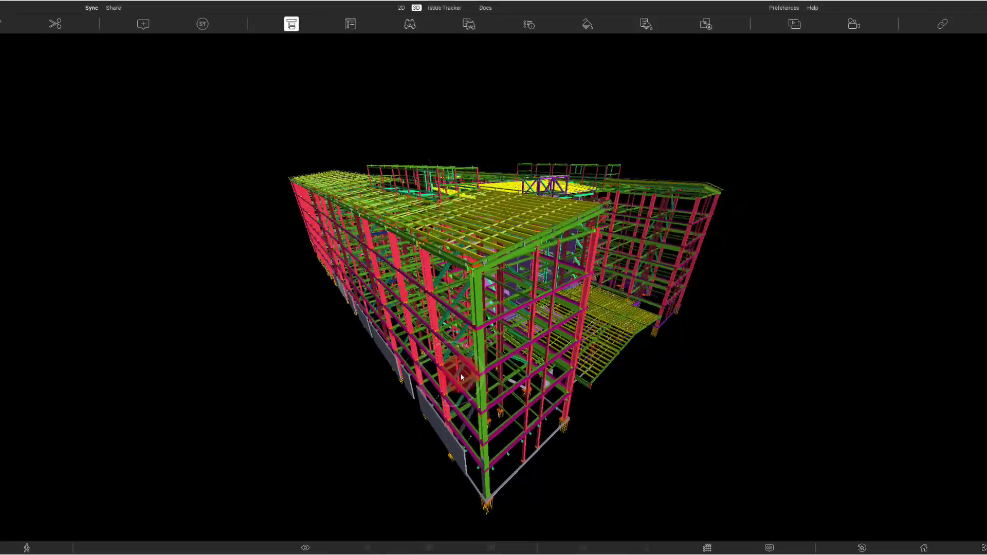
pyautogui.scroll(3, 461, 377)
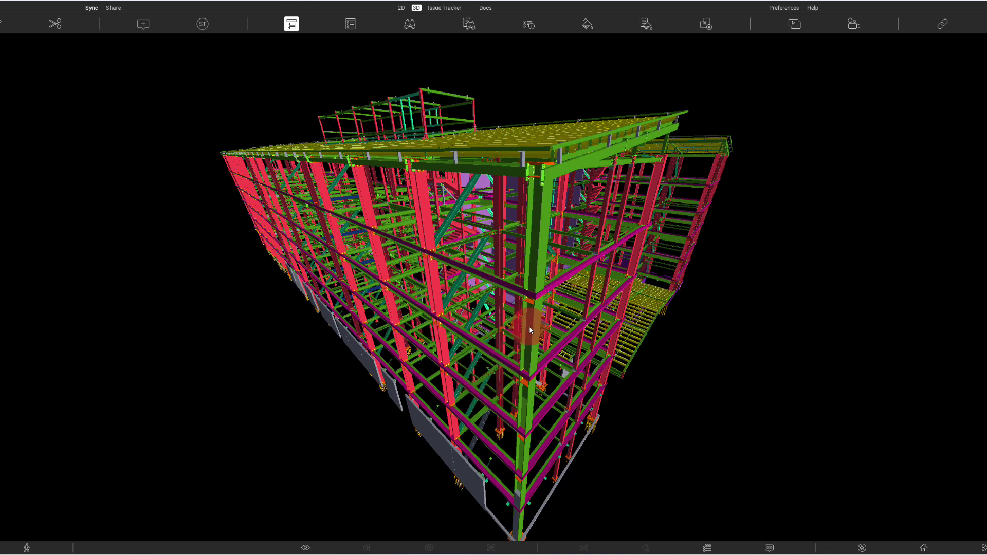
pyautogui.moveTo(434, 286)
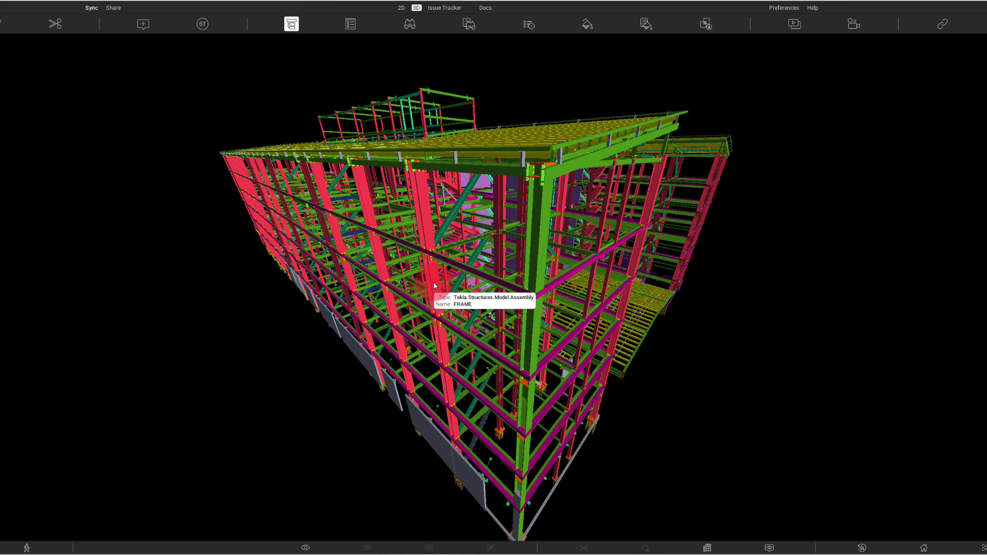
pyautogui.click(435, 286)
pyautogui.scroll(5, 433, 286)
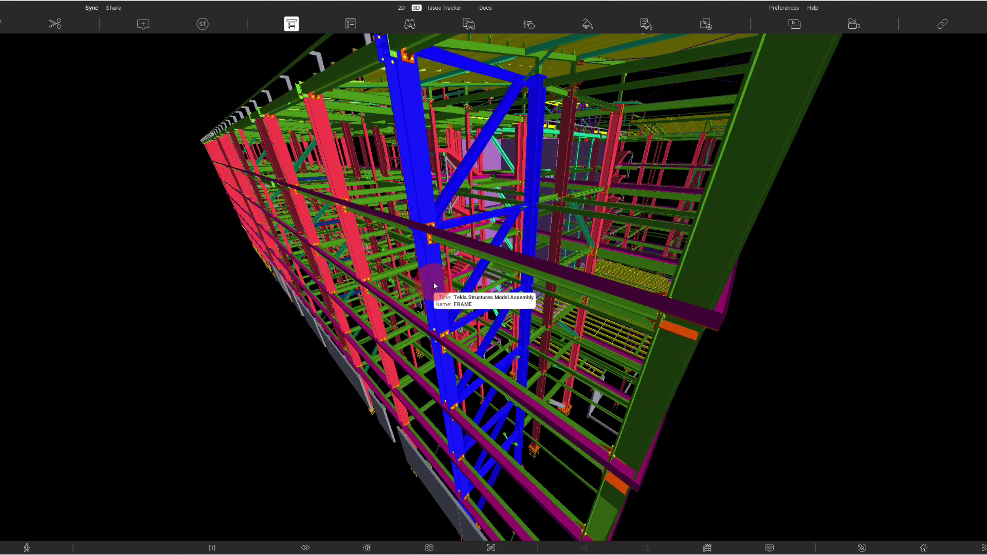
pyautogui.scroll(5, 433, 282)
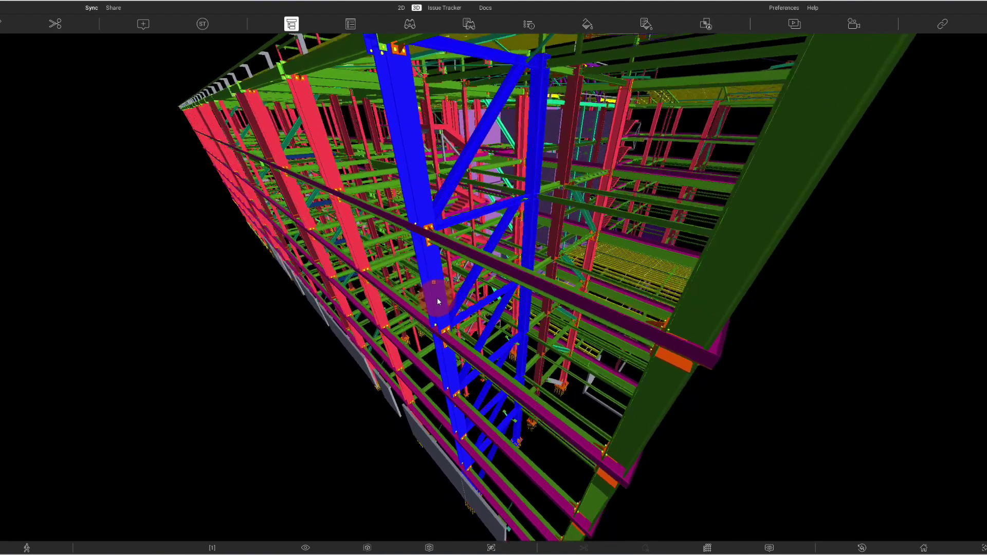
pyautogui.moveTo(446, 299); pyautogui.dragTo(450, 296)
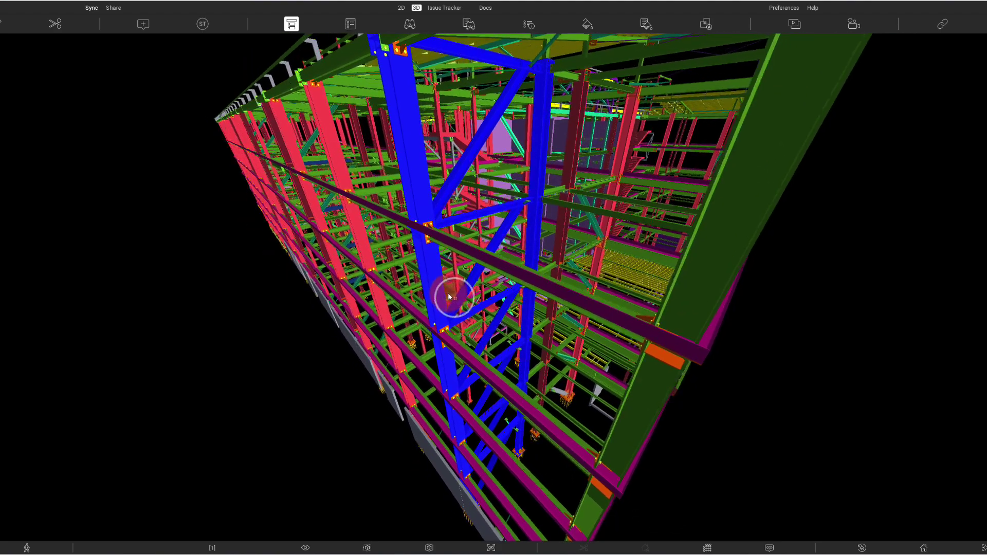
pyautogui.scroll(10, 504, 291)
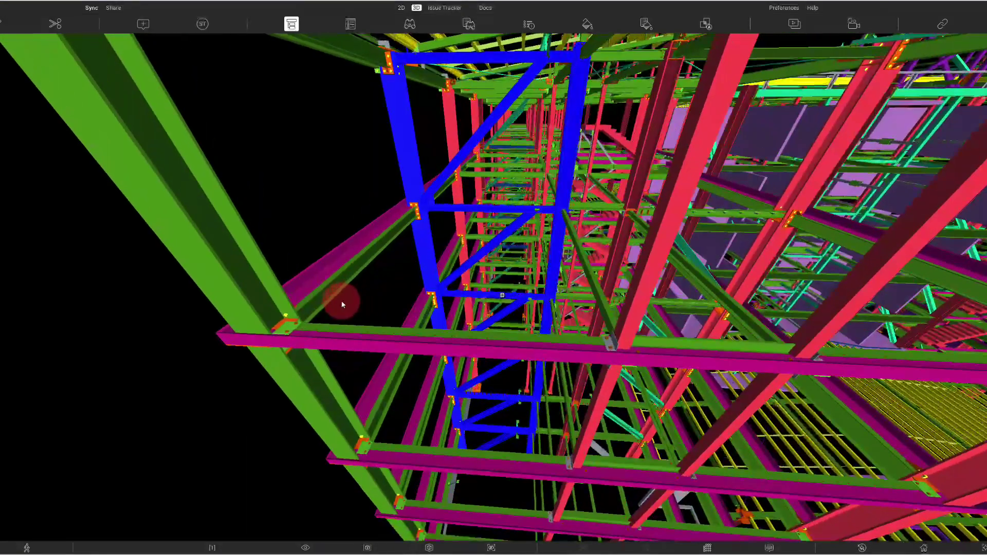
pyautogui.moveTo(342, 304); pyautogui.dragTo(335, 303)
pyautogui.moveTo(332, 302); pyautogui.dragTo(340, 301)
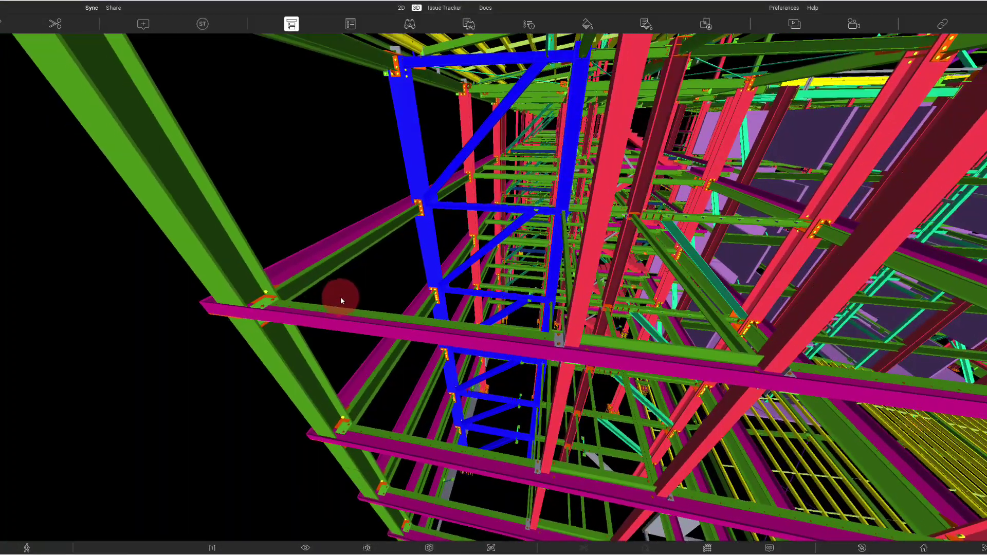
# Select the beam joining the corner to the frame column and examine its bolted end plate connection.
pyautogui.click(384, 237)
pyautogui.scroll(10, 415, 196)
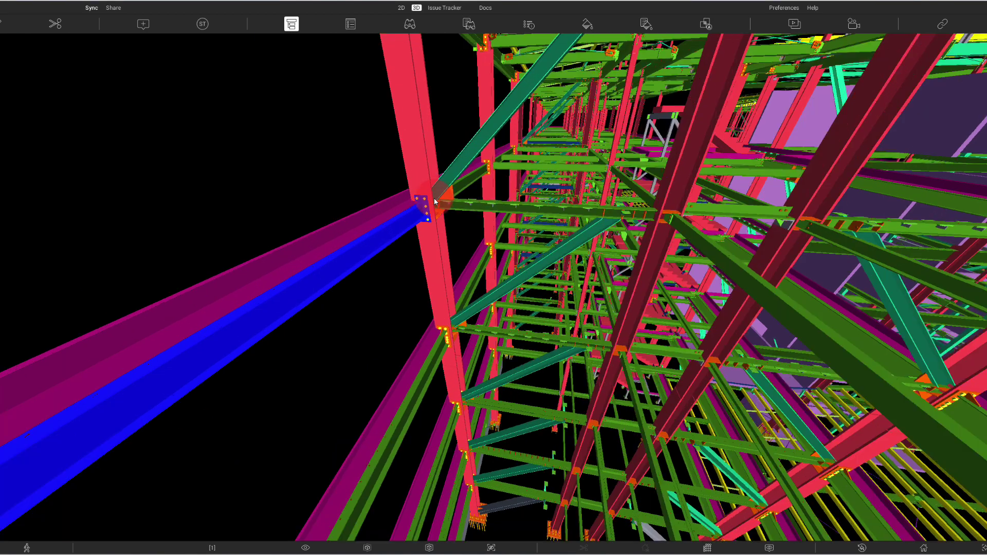
pyautogui.scroll(5, 417, 207)
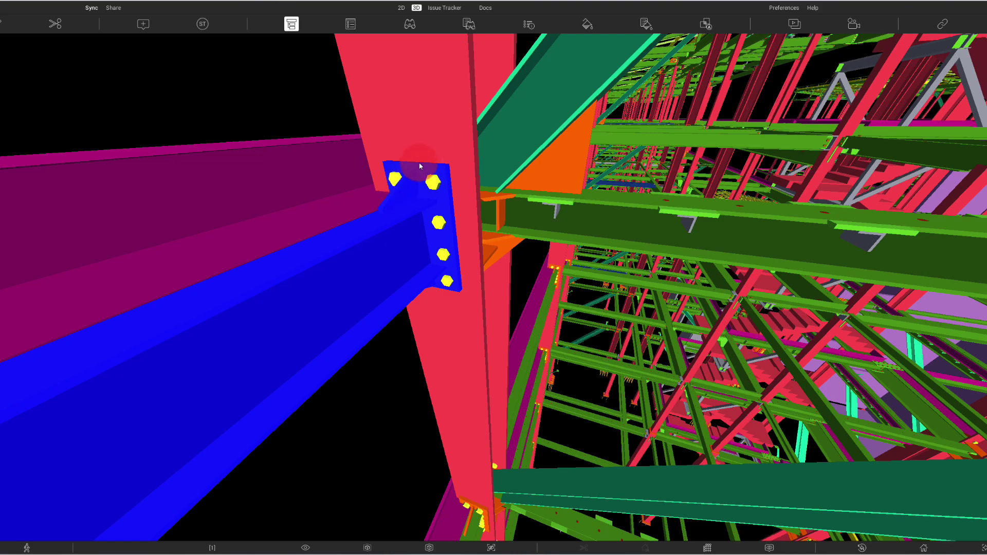
pyautogui.scroll(3, 421, 202)
pyautogui.scroll(-2, 421, 201)
pyautogui.moveTo(429, 212); pyautogui.dragTo(652, 247)
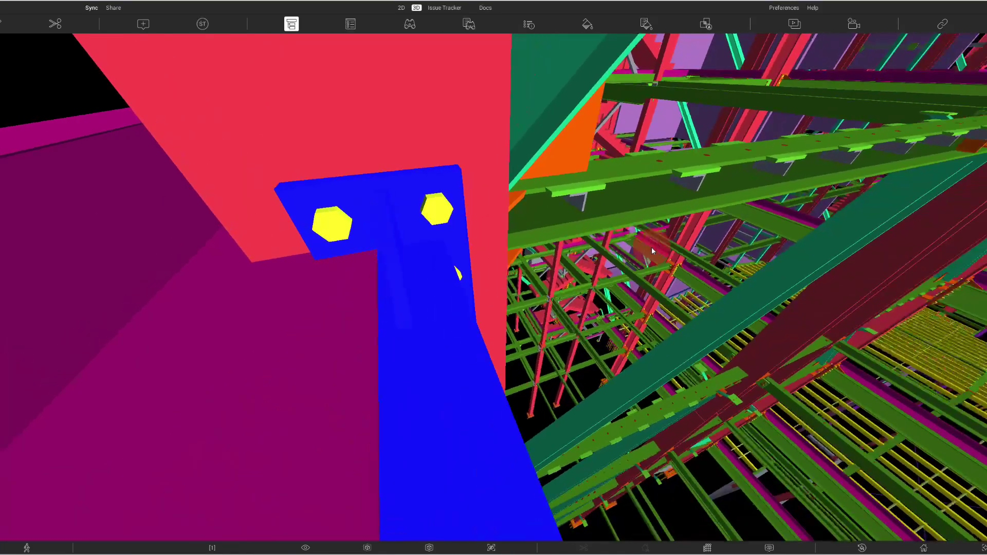
pyautogui.scroll(-5, 637, 252)
pyautogui.scroll(-3, 636, 254)
pyautogui.moveTo(513, 313); pyautogui.dragTo(509, 338)
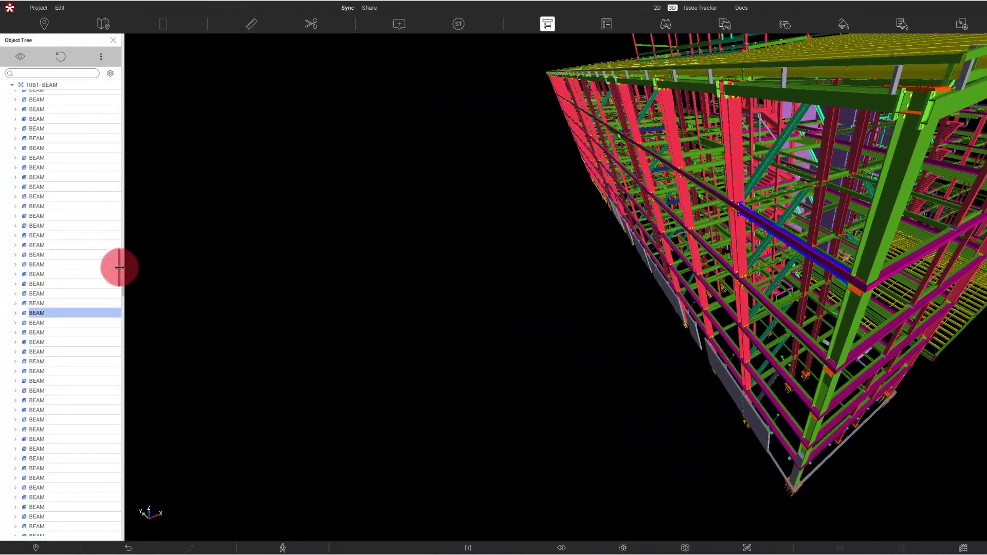
# Collapse the Tekla Direct Export branch of the object tree and show the Tekla IFC Export.ifc model.
pyautogui.moveTo(119, 259); pyautogui.dragTo(118, 72)
pyautogui.click(6, 105)
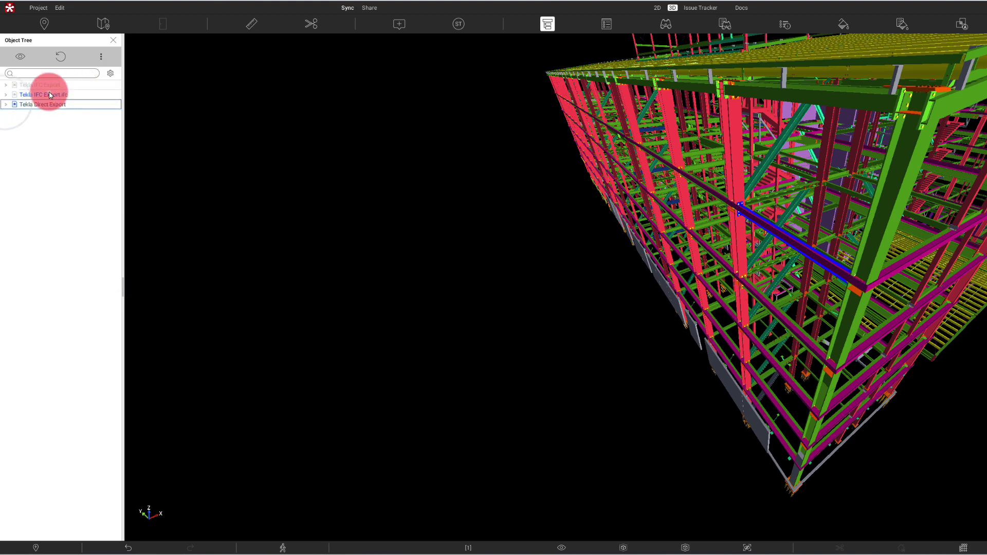
pyautogui.click(46, 95)
pyautogui.rightClick(50, 94)
pyautogui.click(63, 119)
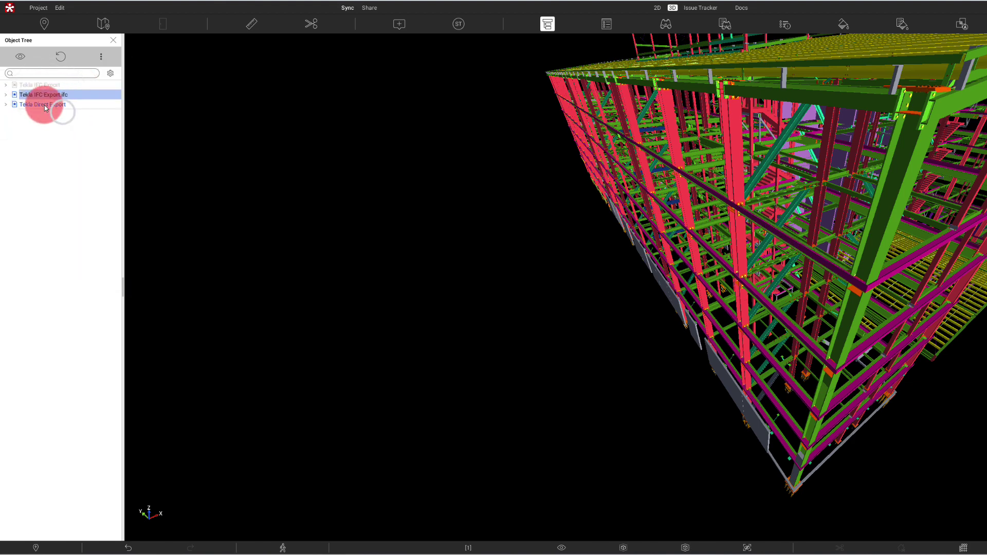
# Hide the Tekla Direct Export model and clear the selection.
pyautogui.click(46, 104)
pyautogui.rightClick(46, 104)
pyautogui.click(57, 110)
pyautogui.click(445, 198)
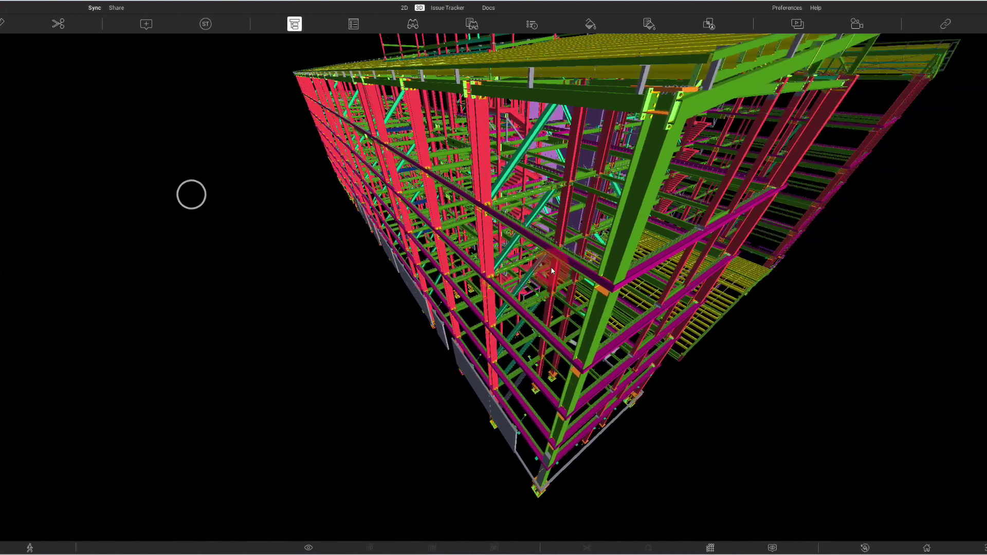
# Select an individual column segment and a diagonal brace of the frame in the IFC model to examine how its members are grouped.
pyautogui.click(739, 225)
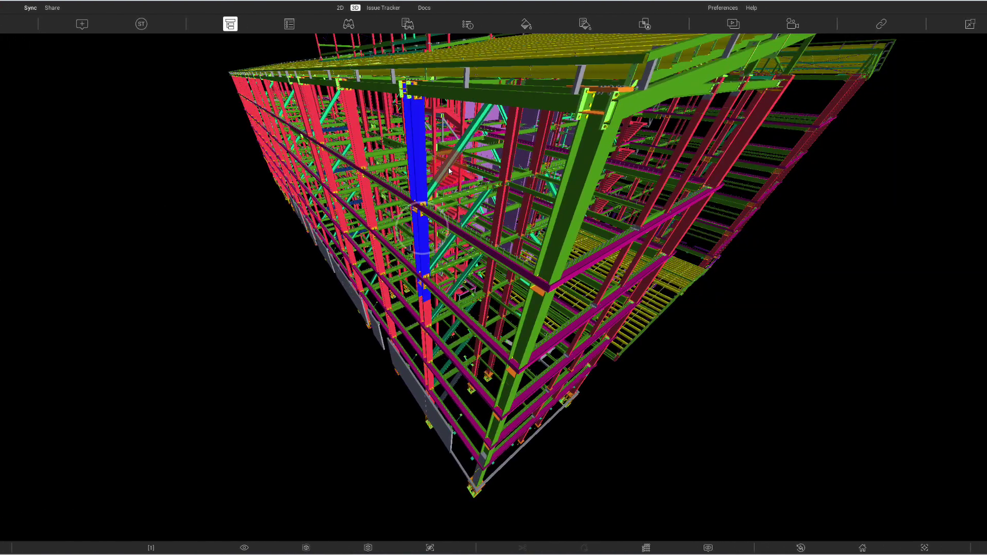
pyautogui.click(508, 162)
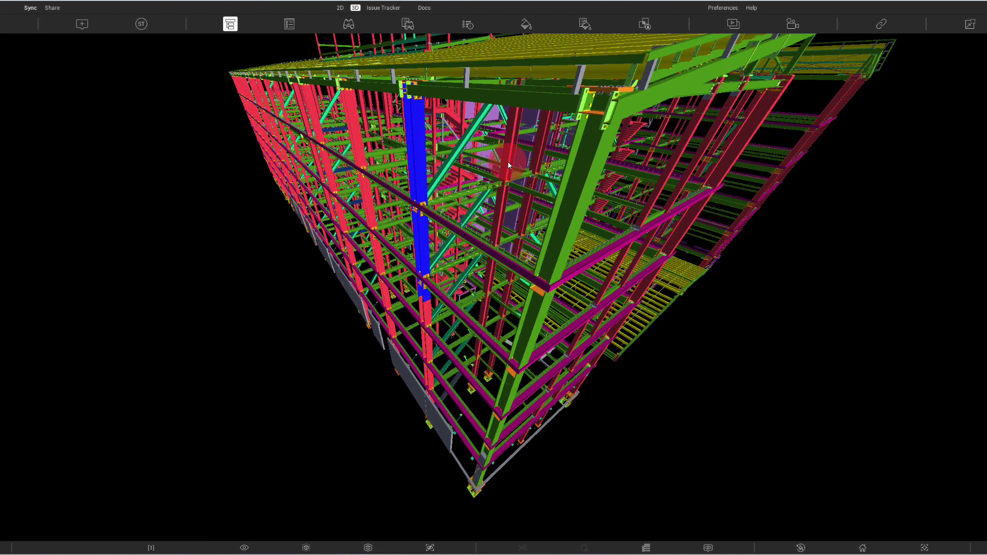
pyautogui.click(477, 209)
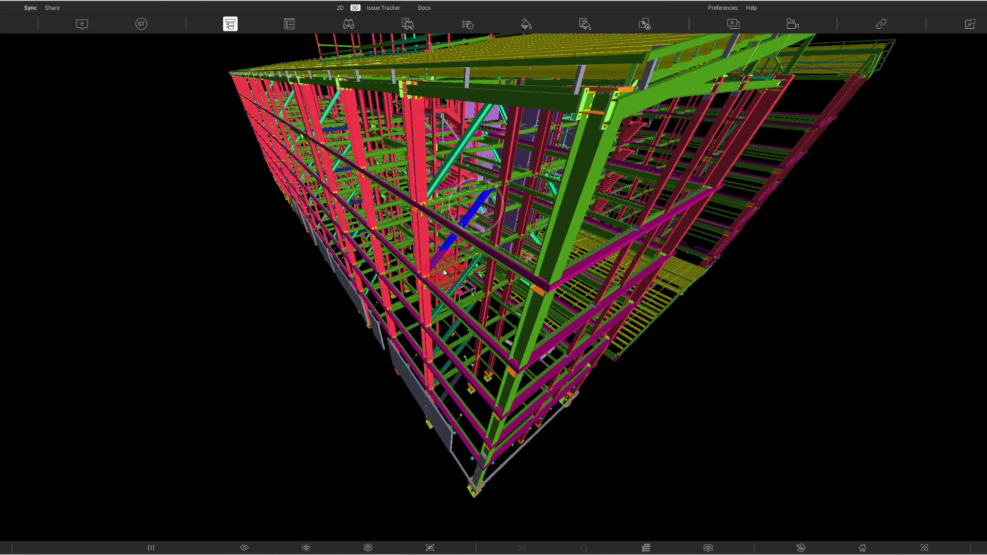
# Examine the beam-to-column connection in the IFC model by selecting the beam, its stiffener plate and its end plate individually.
pyautogui.scroll(10, 421, 297)
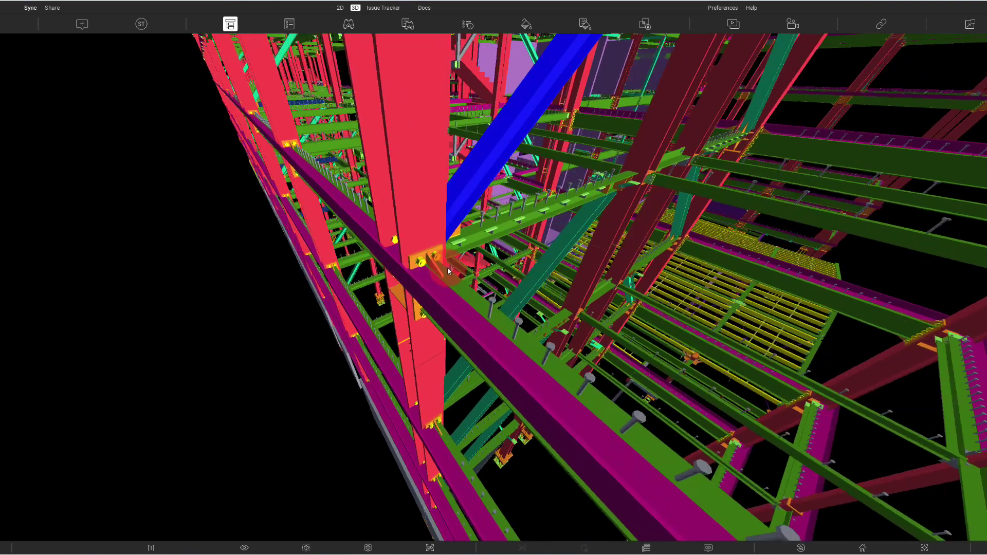
pyautogui.click(432, 273)
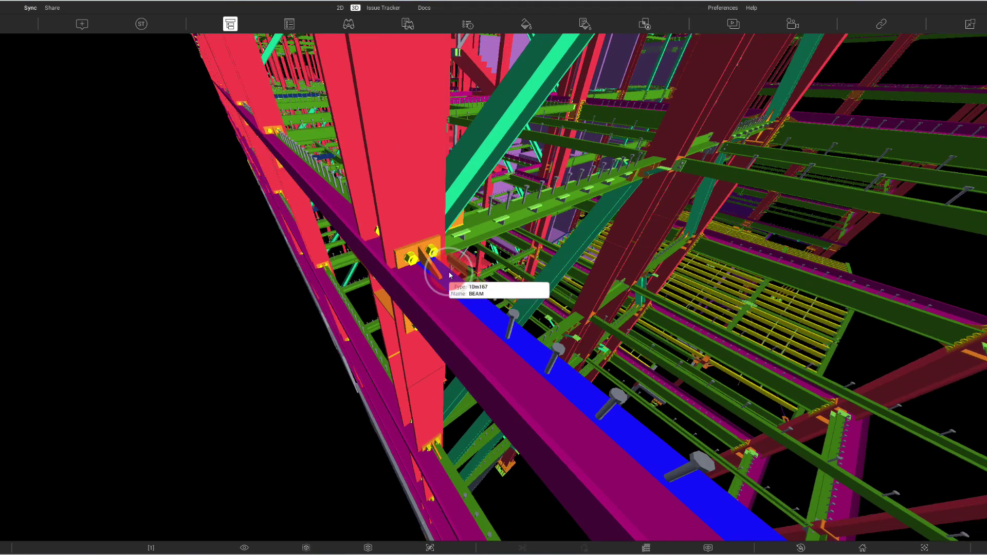
pyautogui.click(429, 262)
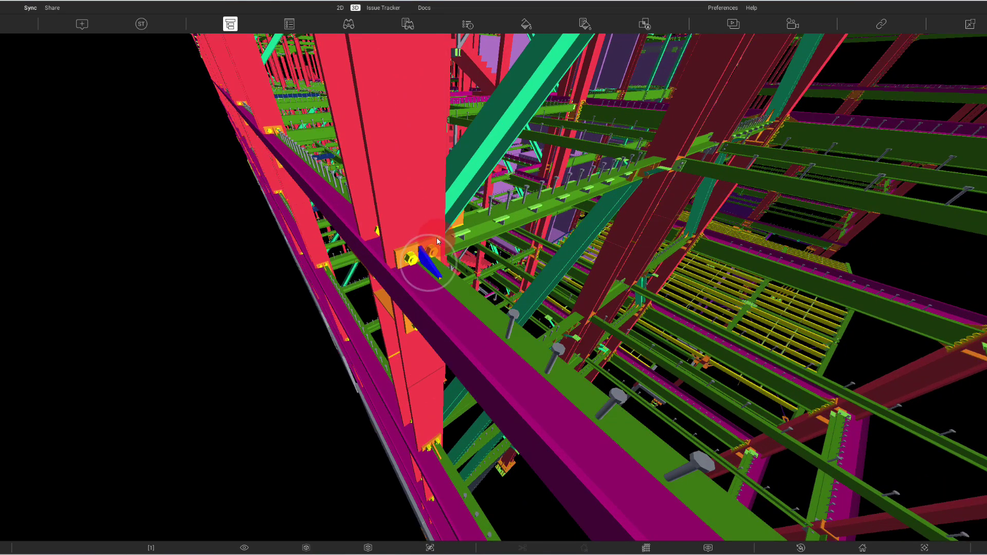
pyautogui.click(438, 241)
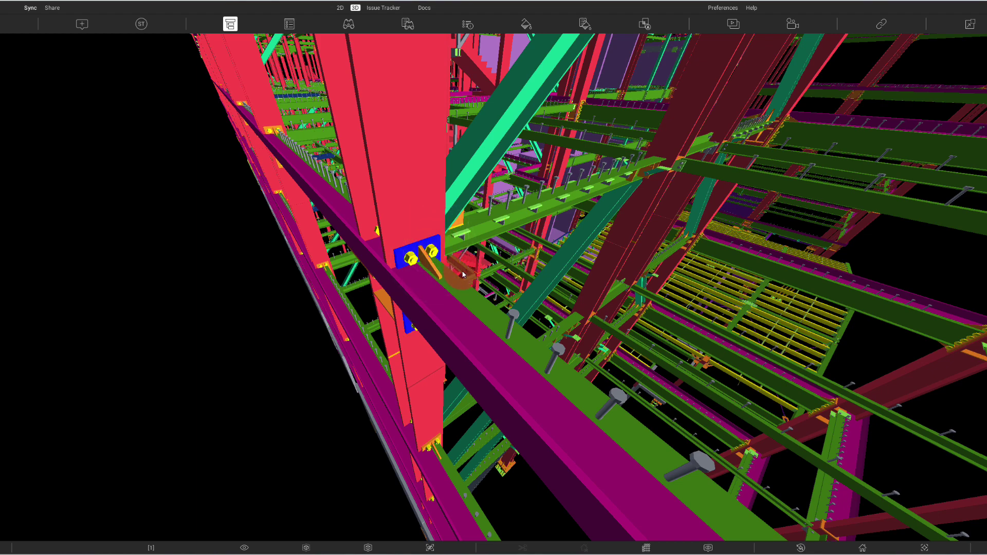
pyautogui.click(458, 281)
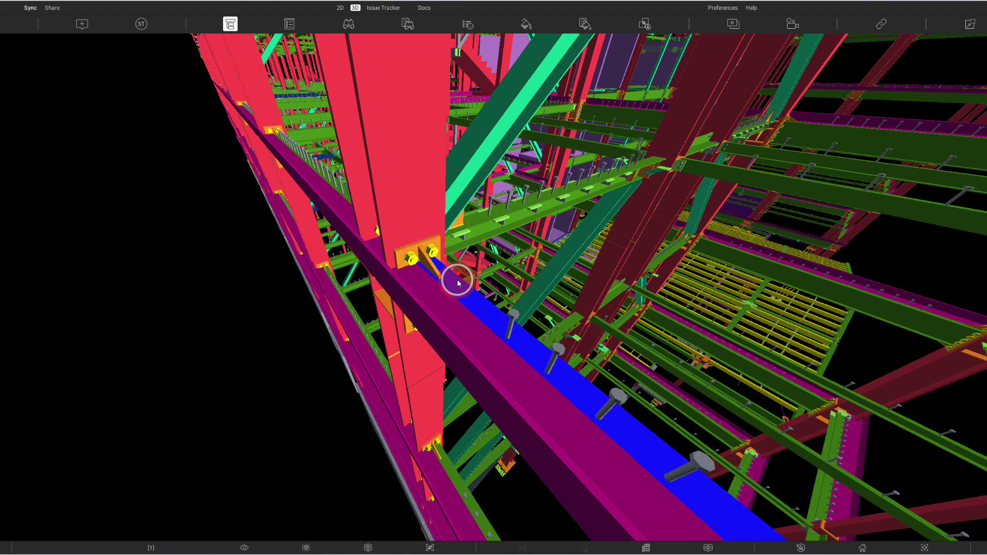
# Inspect the same connection from a lower angle, selecting the end plate, the beam and the stiffener plate separately.
pyautogui.scroll(-3, 458, 281)
pyautogui.moveTo(445, 314); pyautogui.dragTo(452, 272)
pyautogui.scroll(2, 452, 273)
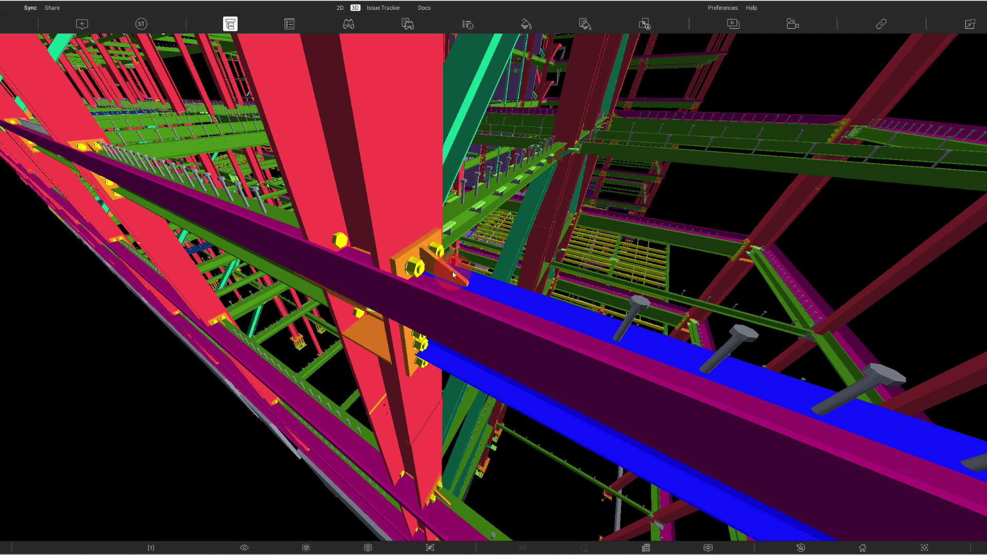
pyautogui.click(418, 248)
pyautogui.click(413, 248)
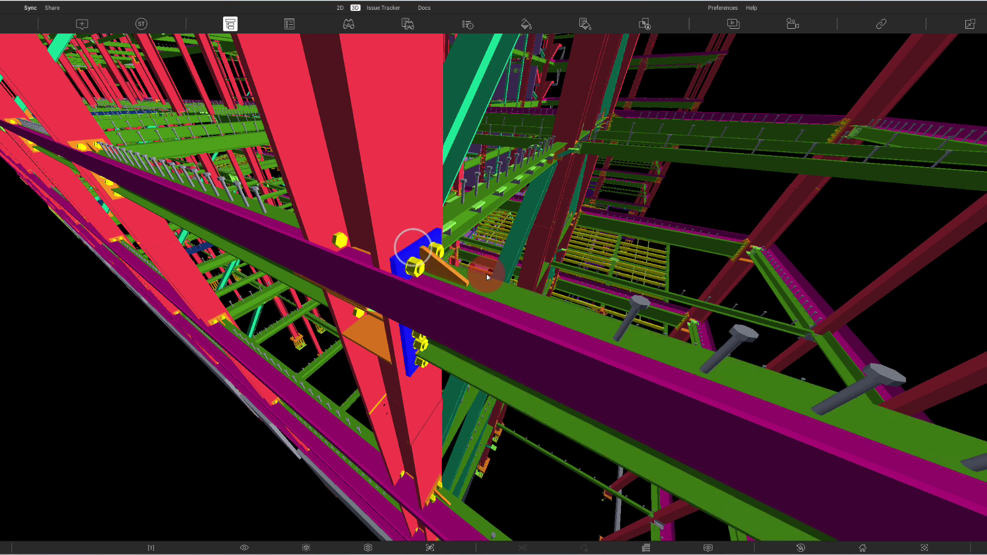
pyautogui.click(490, 280)
pyautogui.click(453, 270)
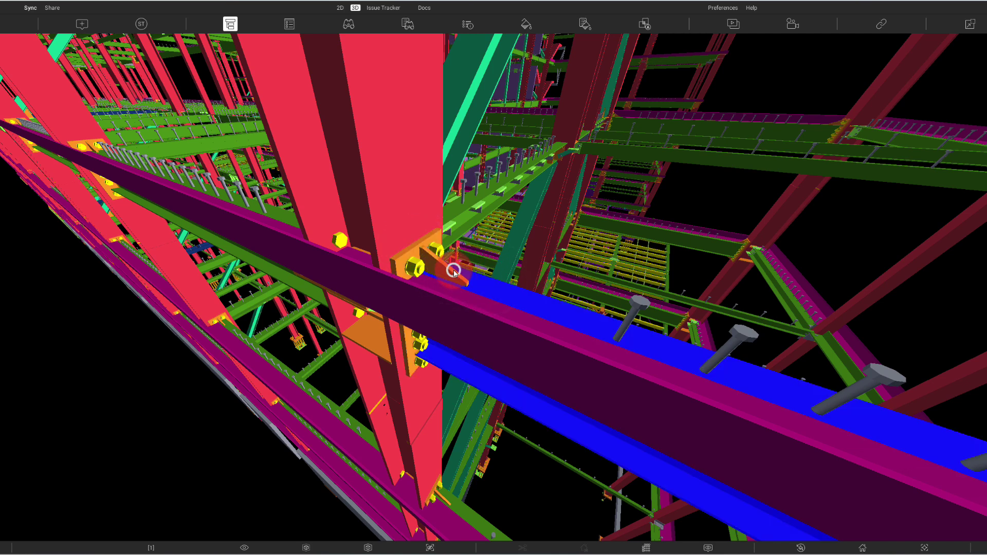
pyautogui.click(456, 274)
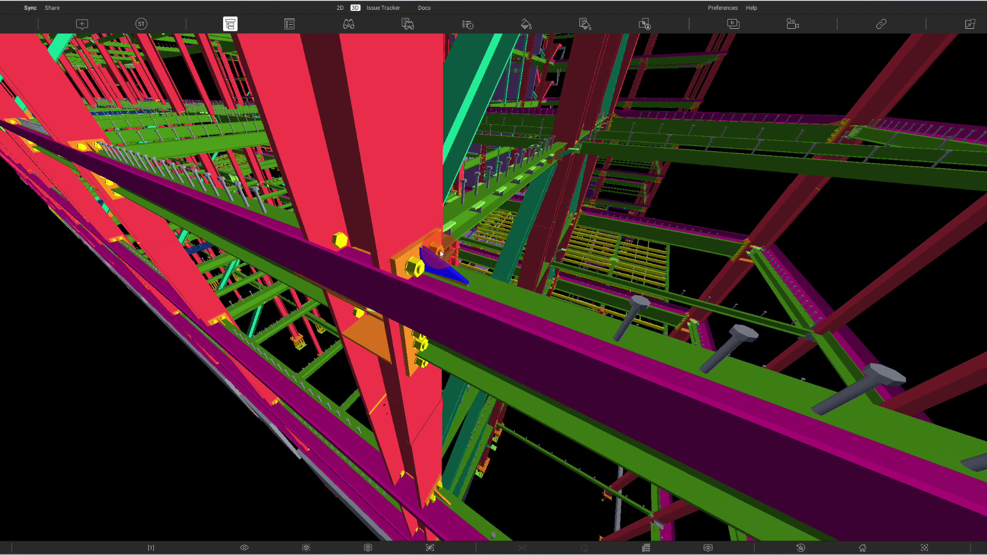
# Clear the stiffener plate selection in the IFC model.
pyautogui.scroll(-4, 446, 262)
pyautogui.moveTo(489, 285); pyautogui.dragTo(372, 294)
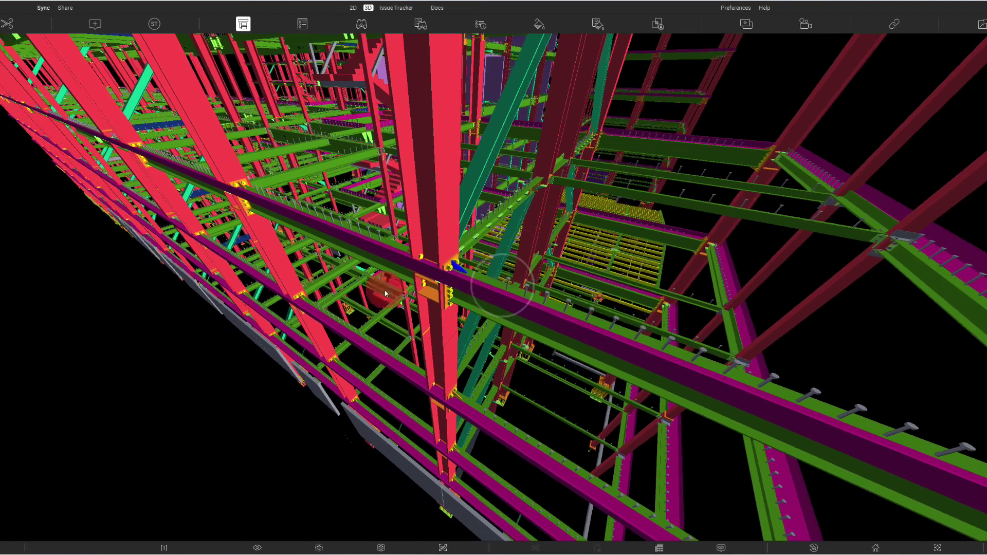
pyautogui.click(282, 236)
pyautogui.click(6, 95)
pyautogui.click(210, 95)
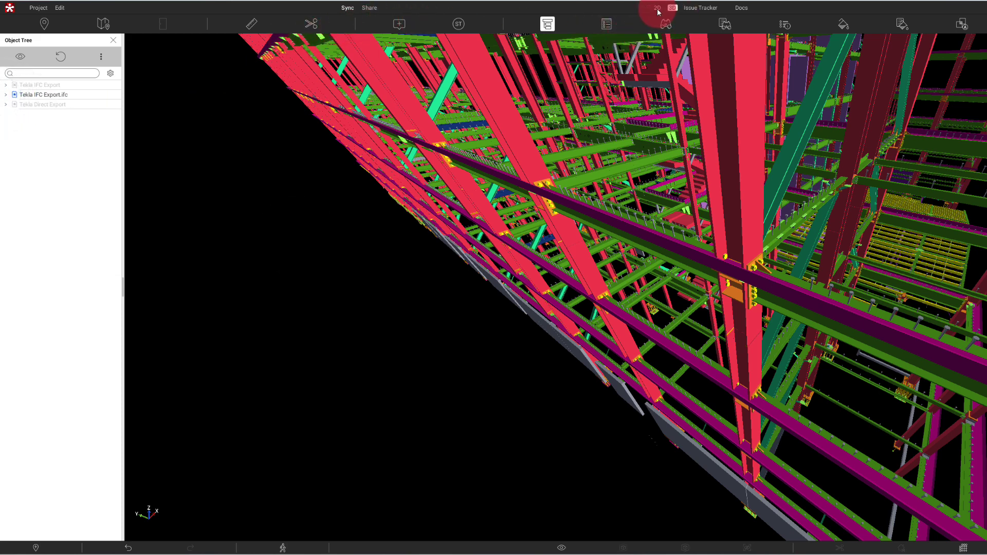
# Show the 2D sheets, expand the Tekla IFC Export folder and open the [1] - 90MP1 - HD BOLT LOCATION PLAN sheet.
pyautogui.click(658, 9)
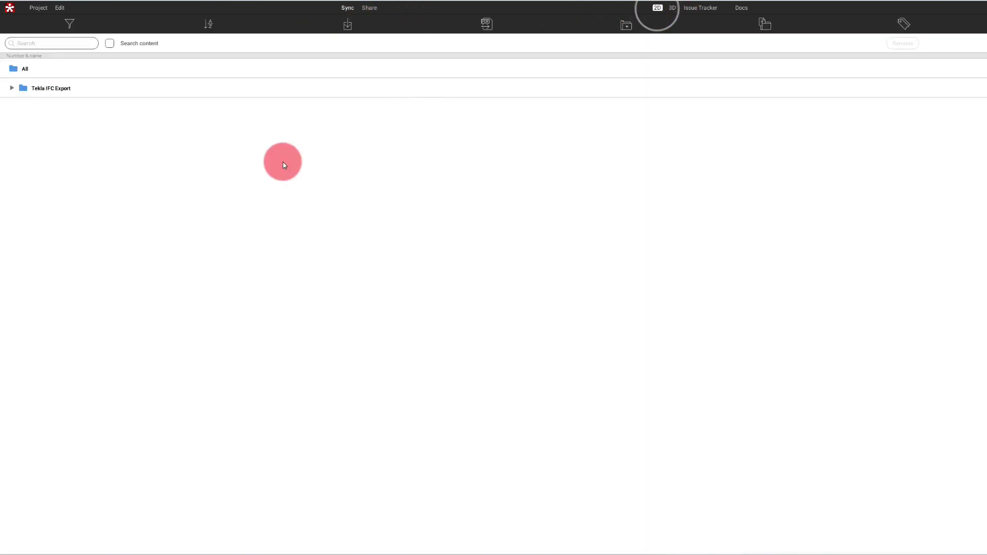
pyautogui.click(12, 89)
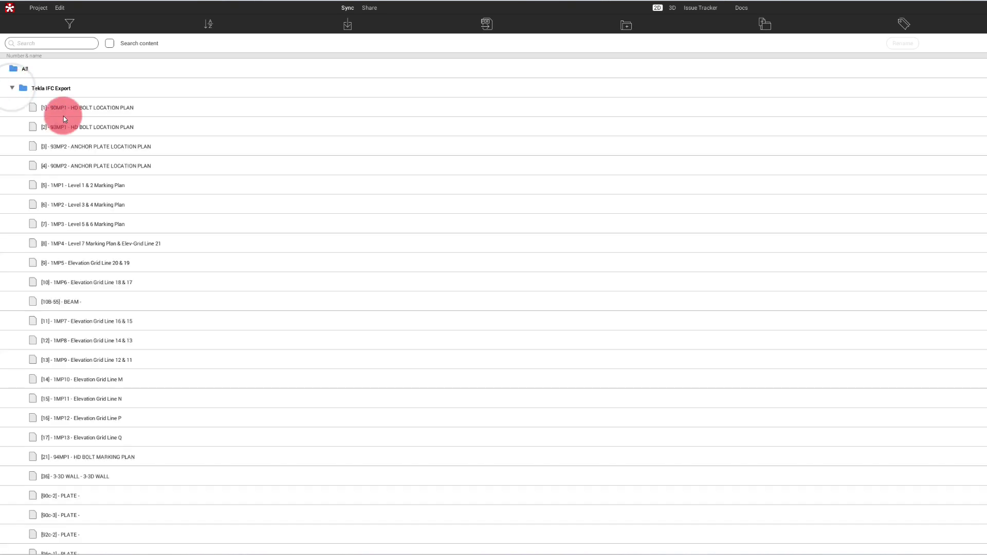
pyautogui.doubleClick(110, 108)
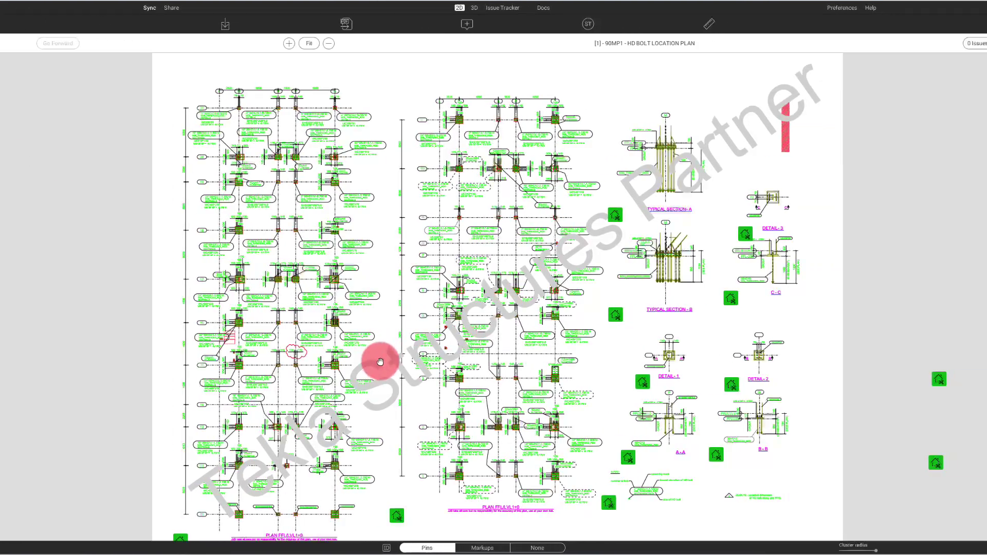
# Overlay the second plan of the HD bolt location sheet on the 3D model and examine its alignment with the base plates.
pyautogui.moveTo(379, 359); pyautogui.dragTo(388, 302)
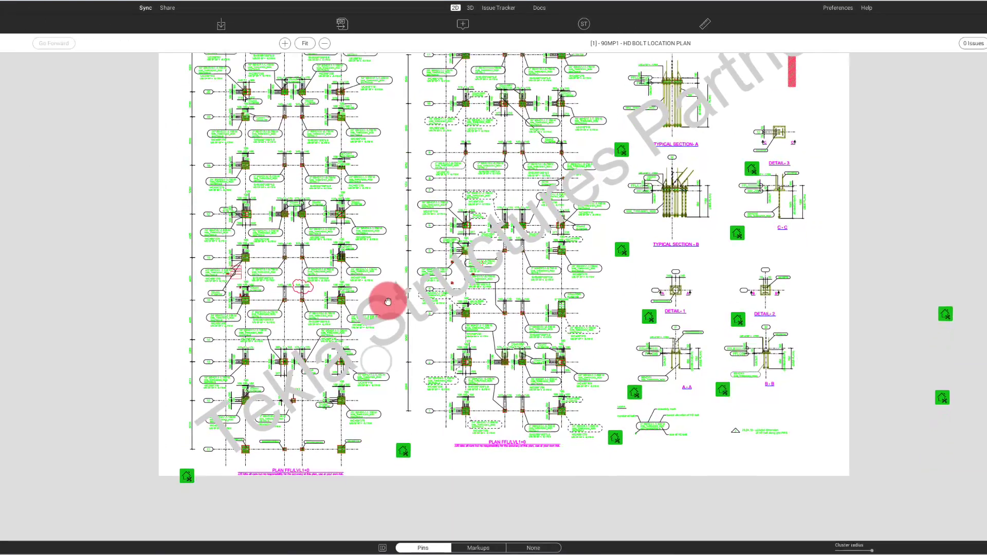
pyautogui.click(399, 446)
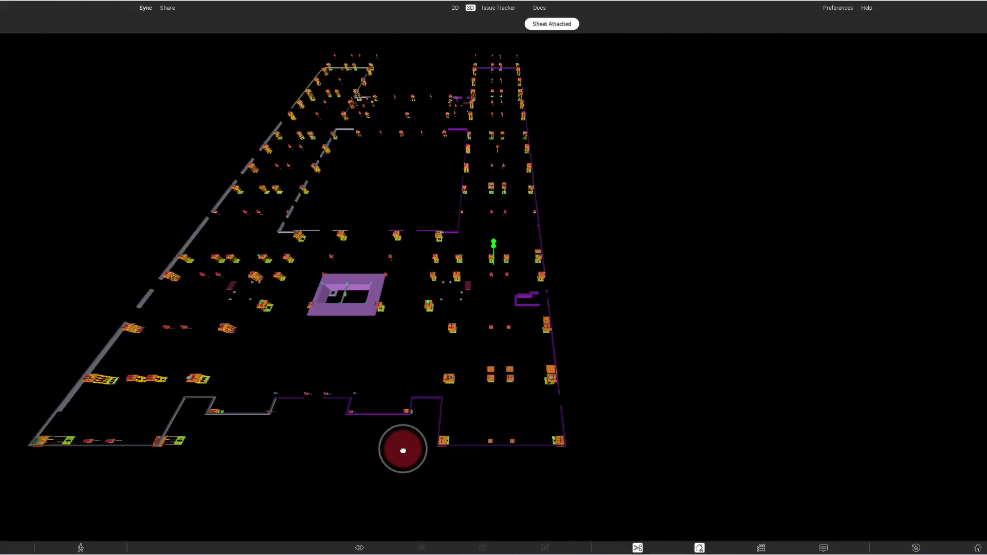
pyautogui.moveTo(510, 358); pyautogui.dragTo(392, 272)
pyautogui.scroll(3, 519, 366)
pyautogui.scroll(3, 495, 371)
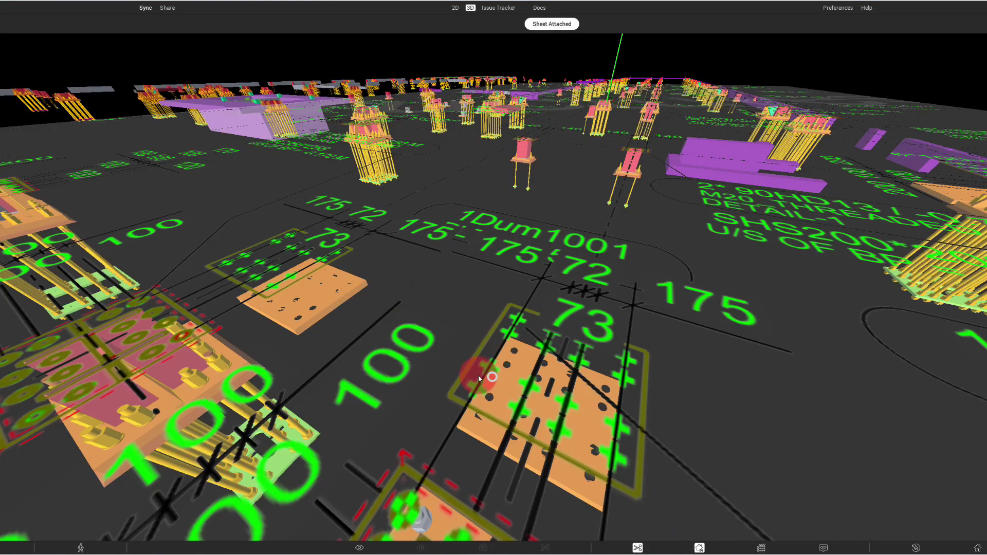
pyautogui.moveTo(478, 378)
pyautogui.mouseDown()
pyautogui.moveTo(397, 326)
pyautogui.moveTo(565, 402)
pyautogui.mouseUp()
pyautogui.scroll(-3, 565, 403)
pyautogui.moveTo(526, 349); pyautogui.dragTo(558, 398)
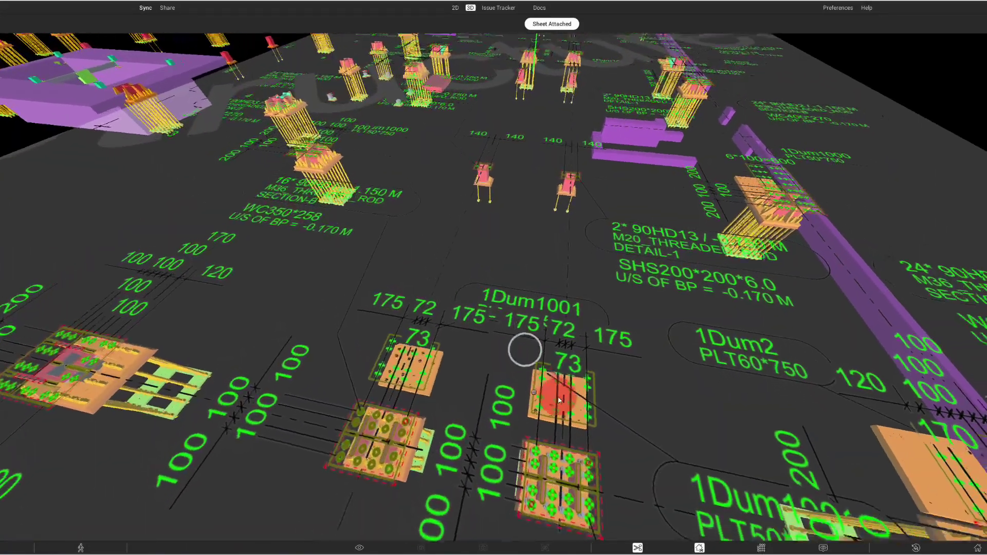
pyautogui.scroll(-3, 559, 400)
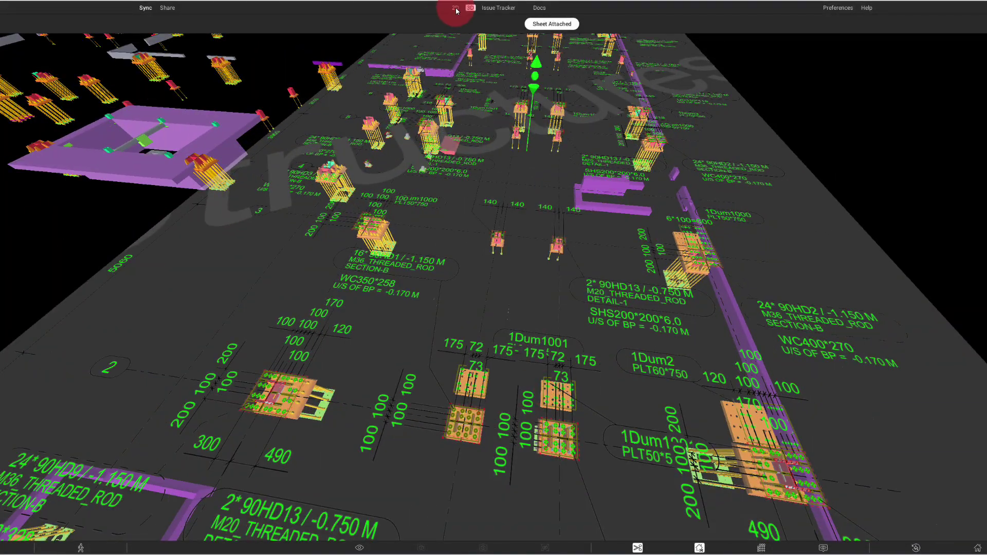
# Open the [5] - 1MP1 - Level 1 & 2 Marking Plan sheet and examine the Level 2 plan overlaid on the 3D model.
pyautogui.click(458, 7)
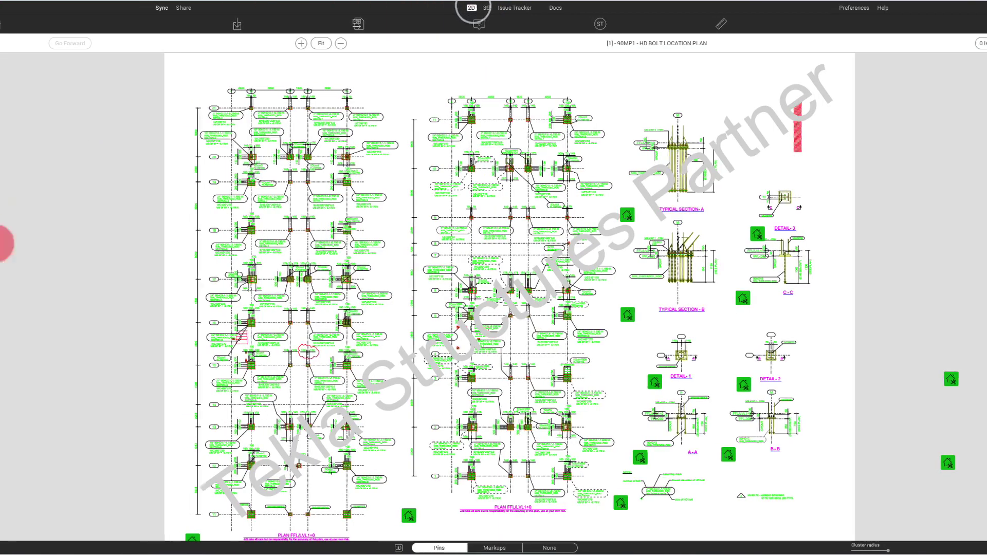
pyautogui.click(62, 20)
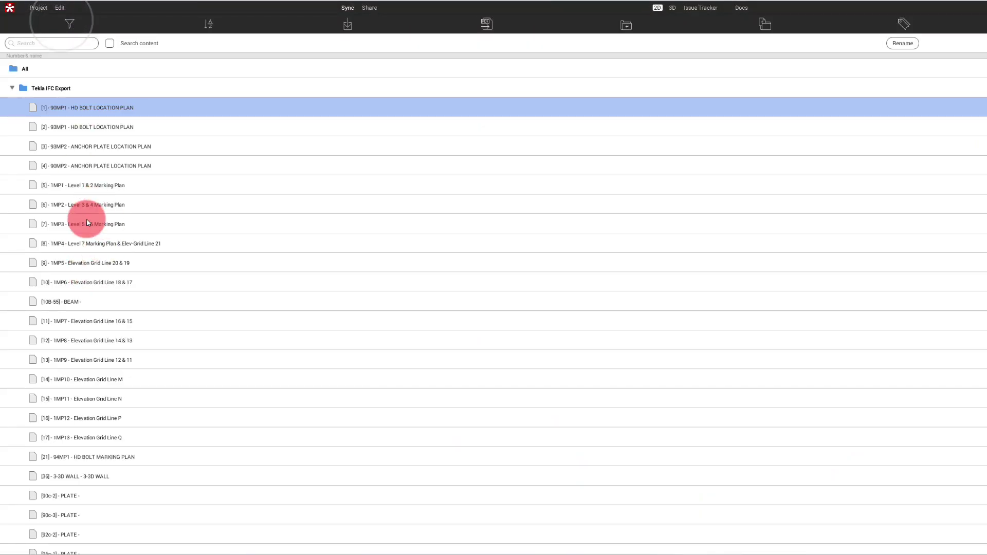
pyautogui.doubleClick(103, 188)
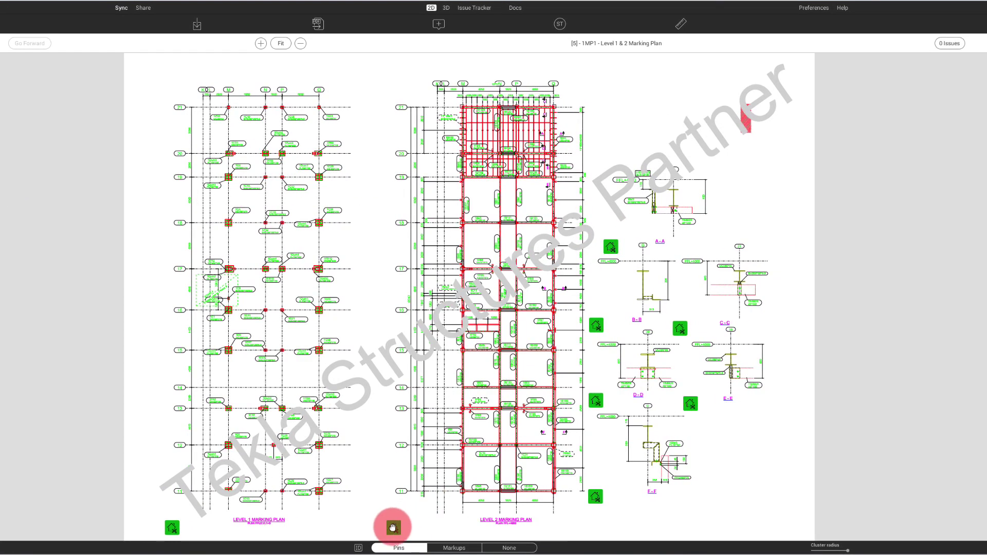
pyautogui.click(393, 528)
pyautogui.scroll(5, 486, 338)
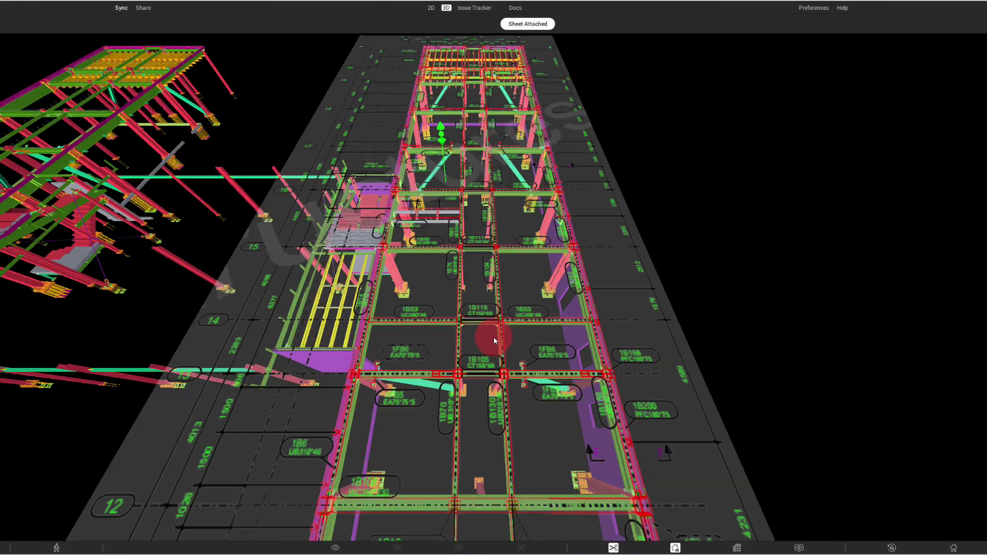
pyautogui.scroll(5, 495, 337)
pyautogui.scroll(-5, 494, 369)
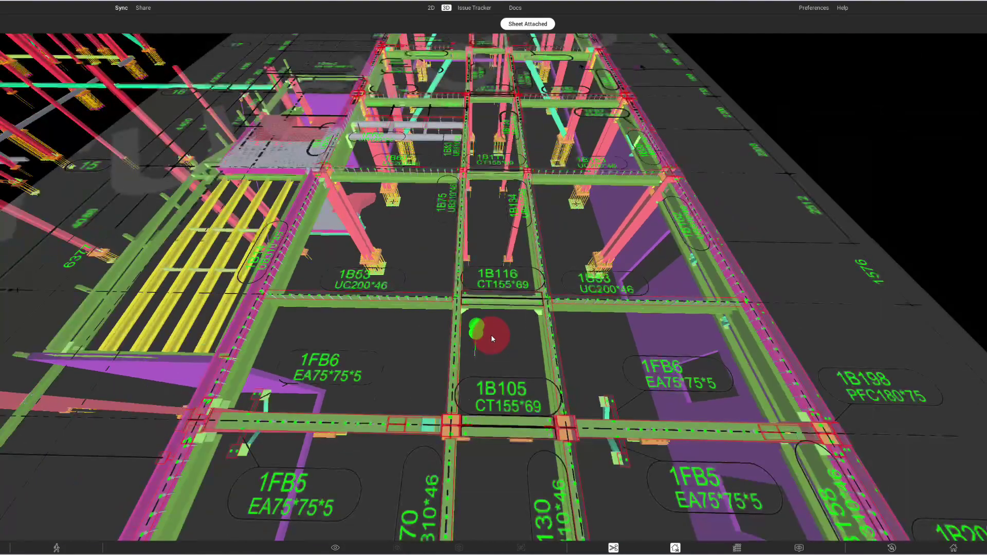
# Open the [12] - 1MP8 - Elevation Grid Line 14 & 13 sheet and examine the grid line 13 elevation overlaid in 3D.
pyautogui.click(431, 8)
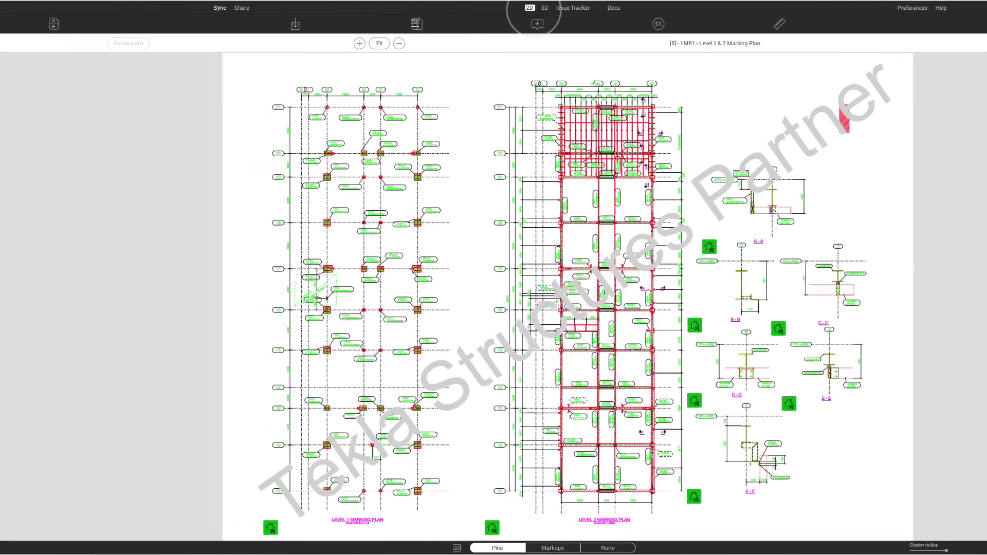
pyautogui.click(60, 22)
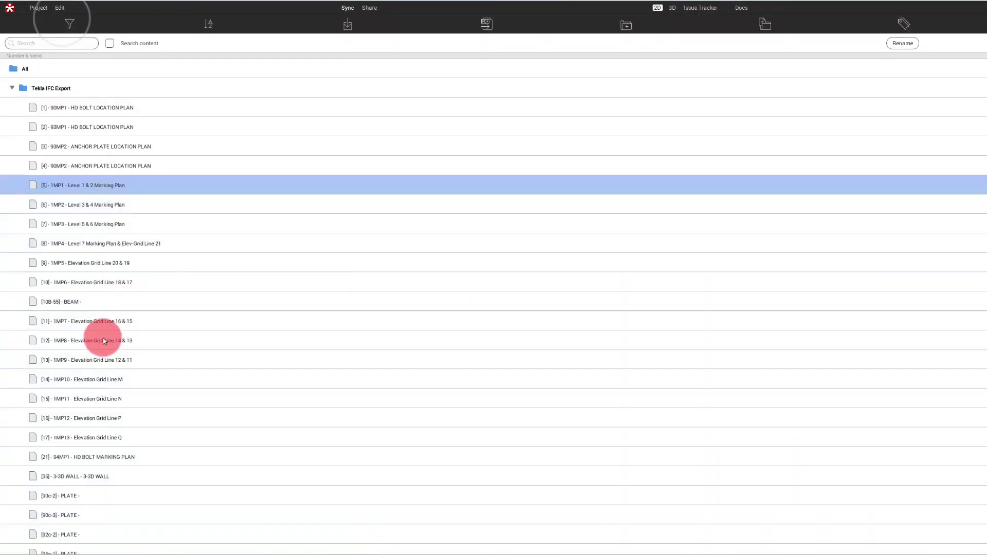
pyautogui.click(95, 341)
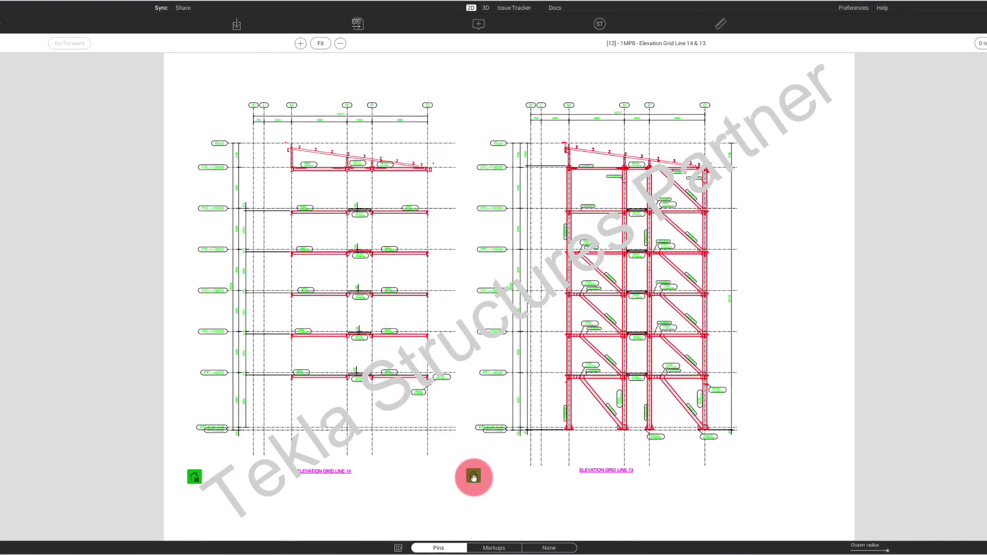
pyautogui.click(467, 477)
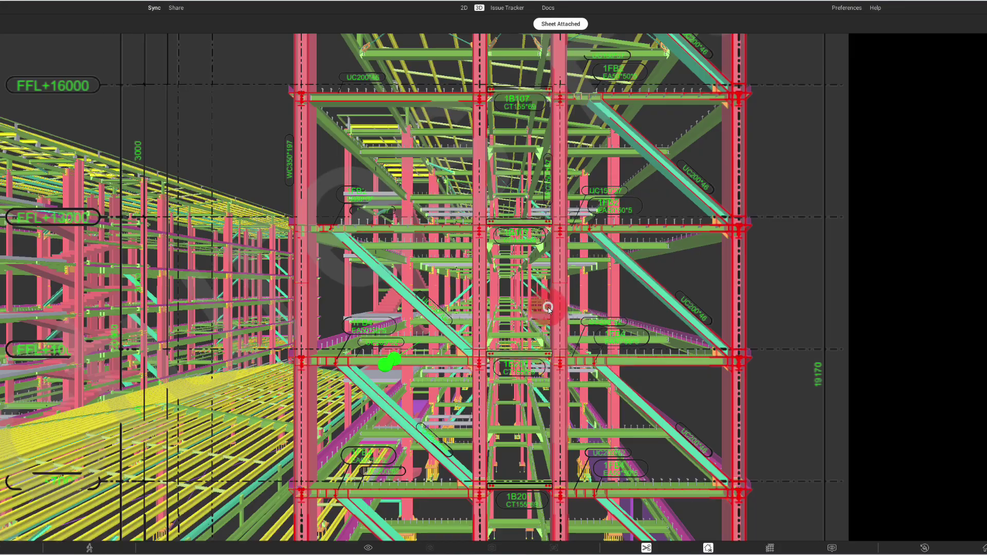
pyautogui.moveTo(548, 307); pyautogui.dragTo(507, 308)
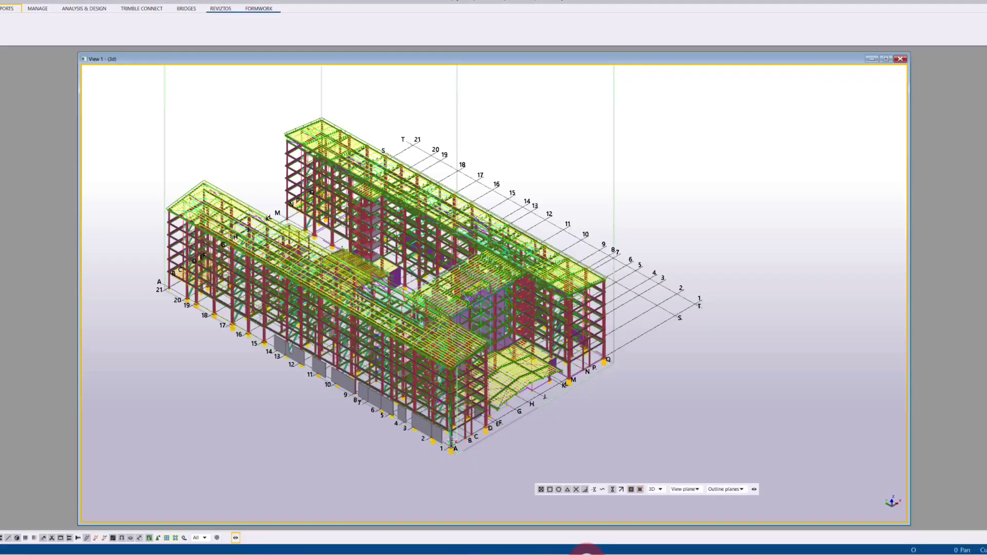
# Switch to Tekla Structures, open the Revizto5 plugin's Export to Revizto dialog and expand the export type choices.
pyautogui.click(132, 165)
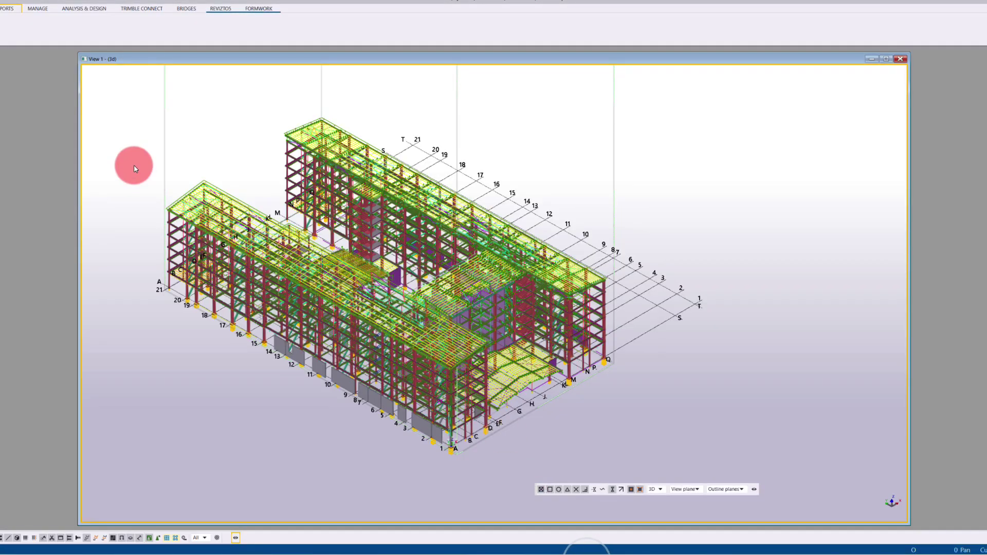
pyautogui.click(43, 31)
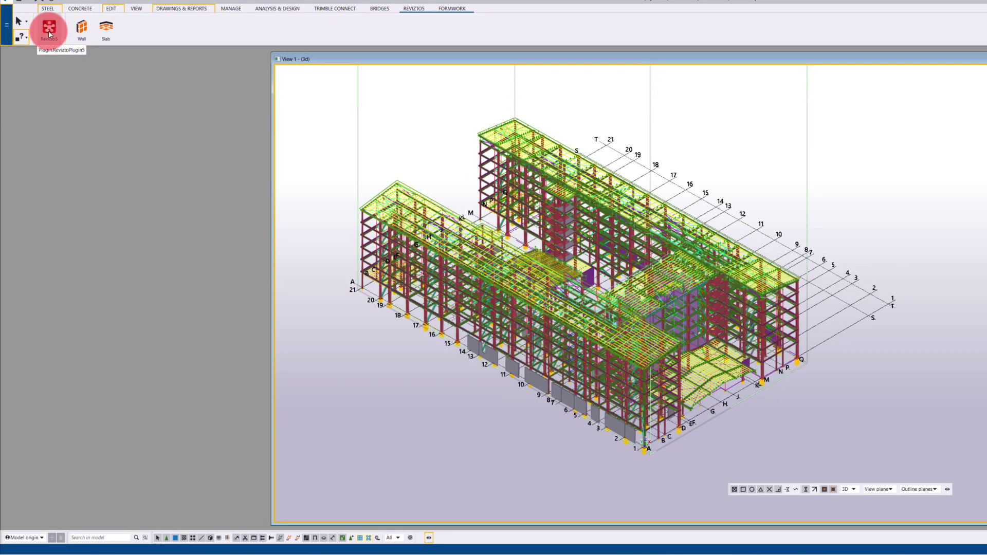
pyautogui.click(257, 541)
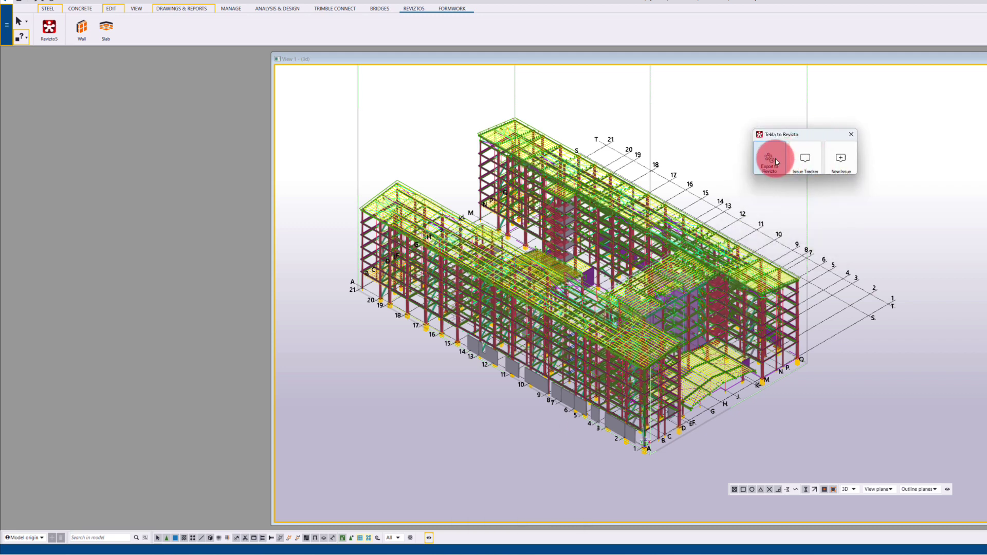
pyautogui.click(776, 158)
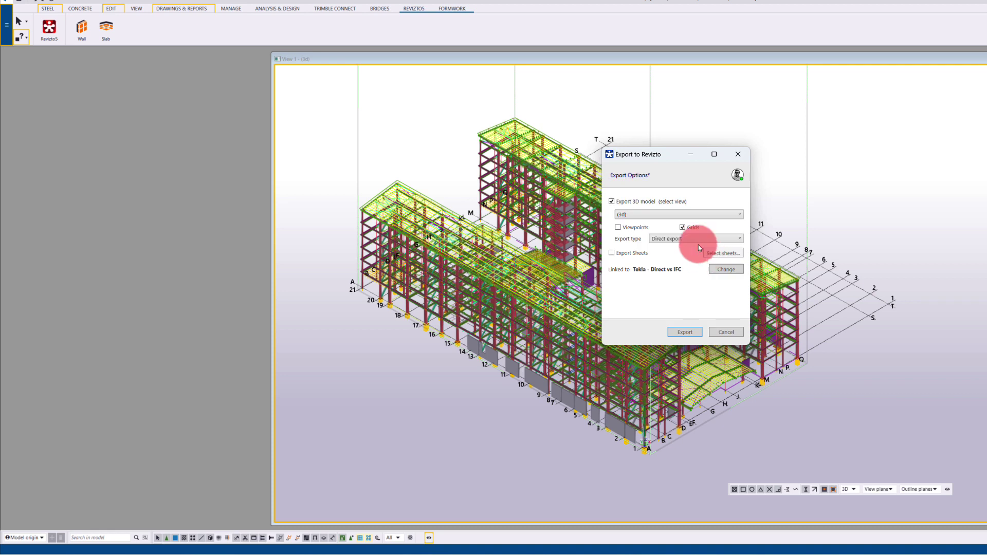
pyautogui.click(683, 241)
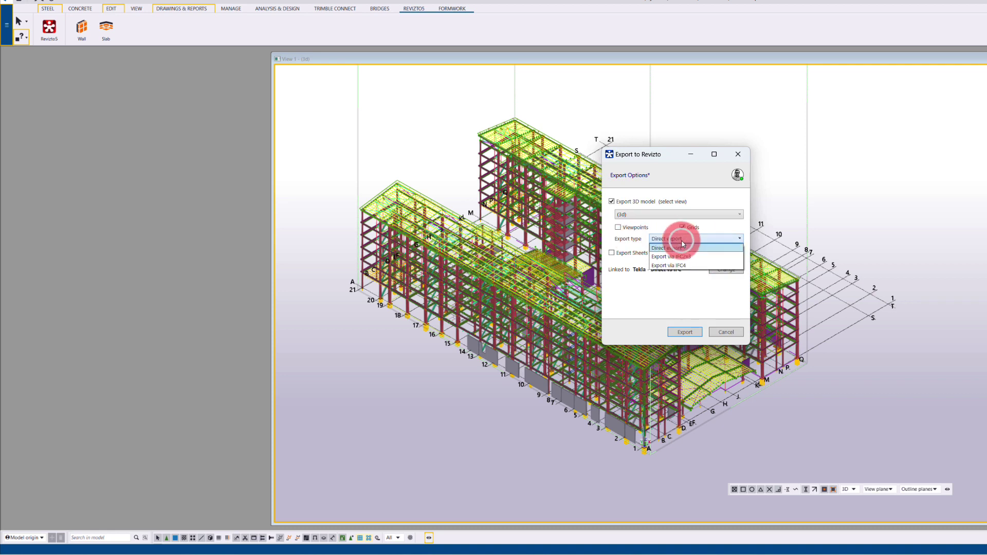